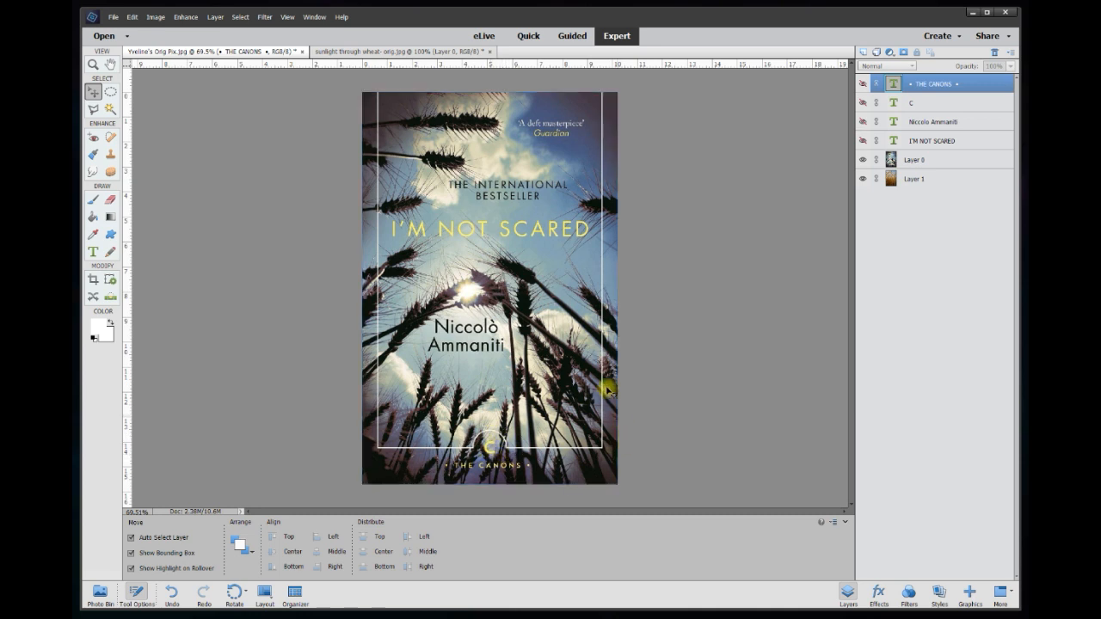
Add a new layer above the text layers and name it Lines
scroll(608, 394, "up", 1)
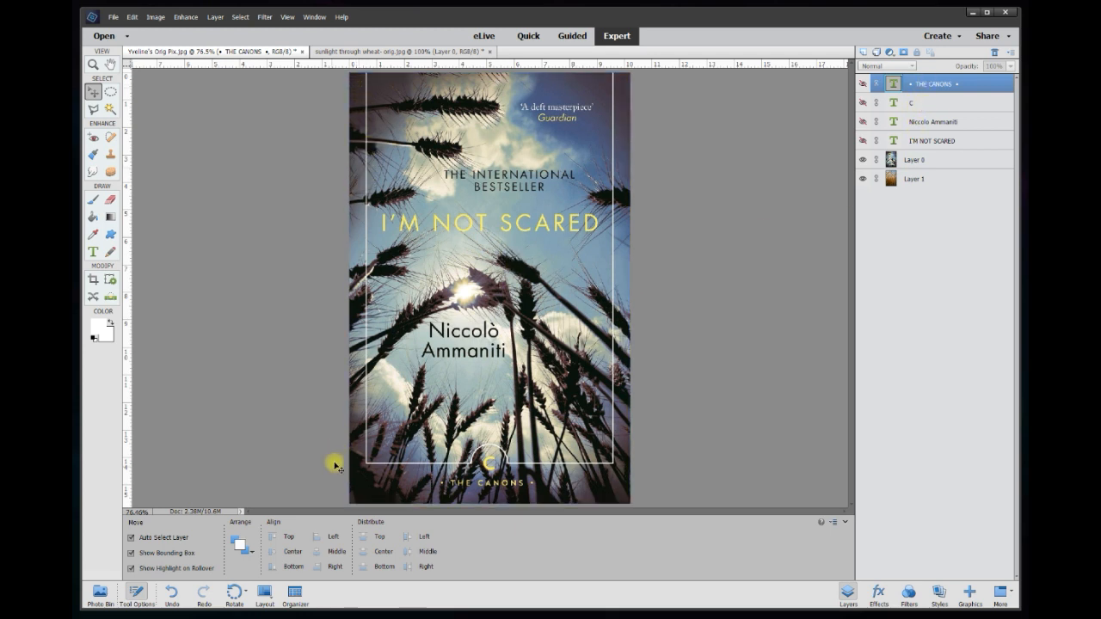
left_click(864, 53)
right_click(920, 86)
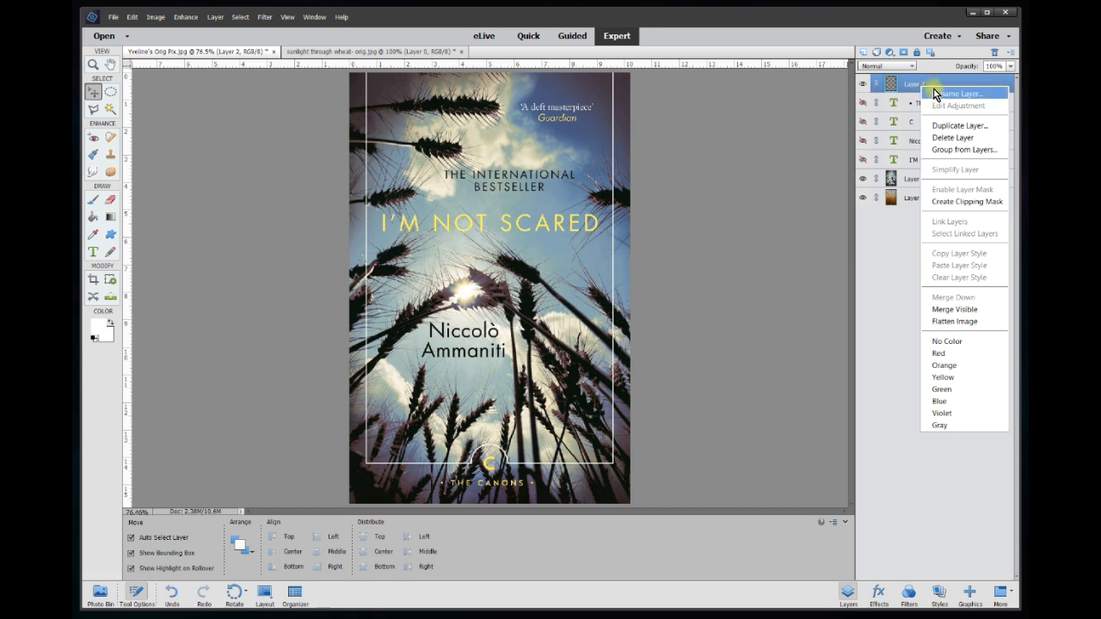
left_click(935, 92)
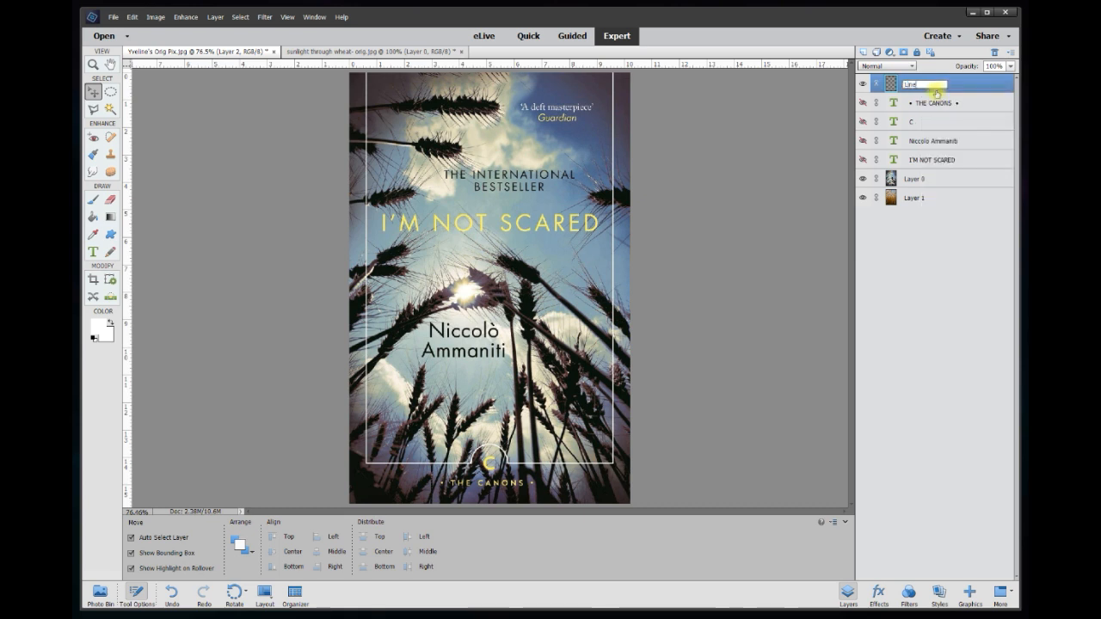
key("Return")
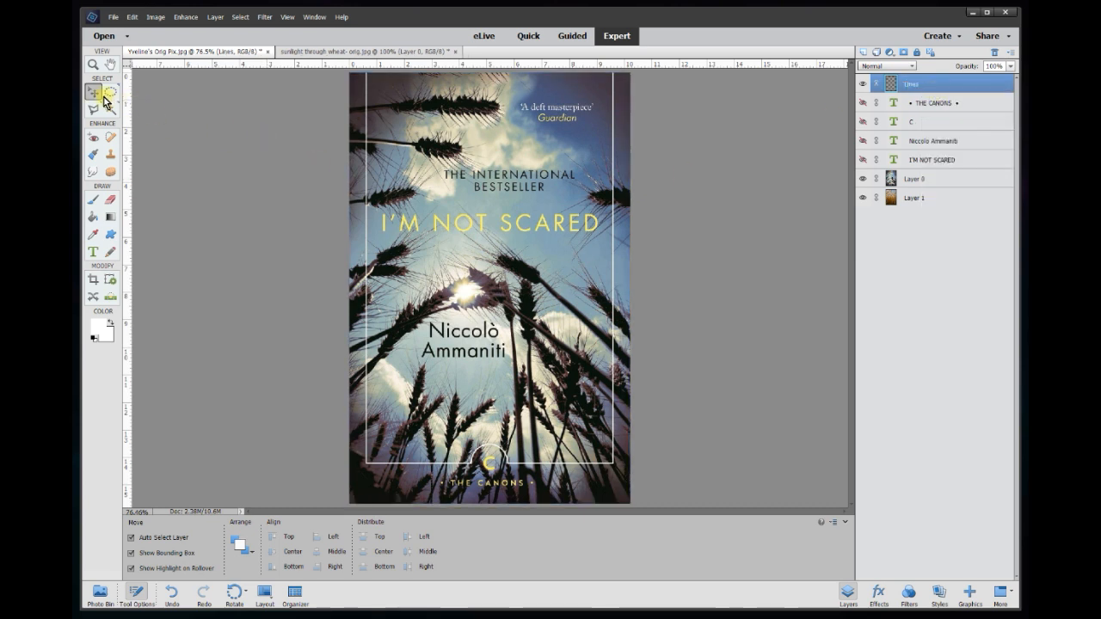
Set up the Brush tool with the 3 px square brush for painting on the Lines layer
left_click(92, 200)
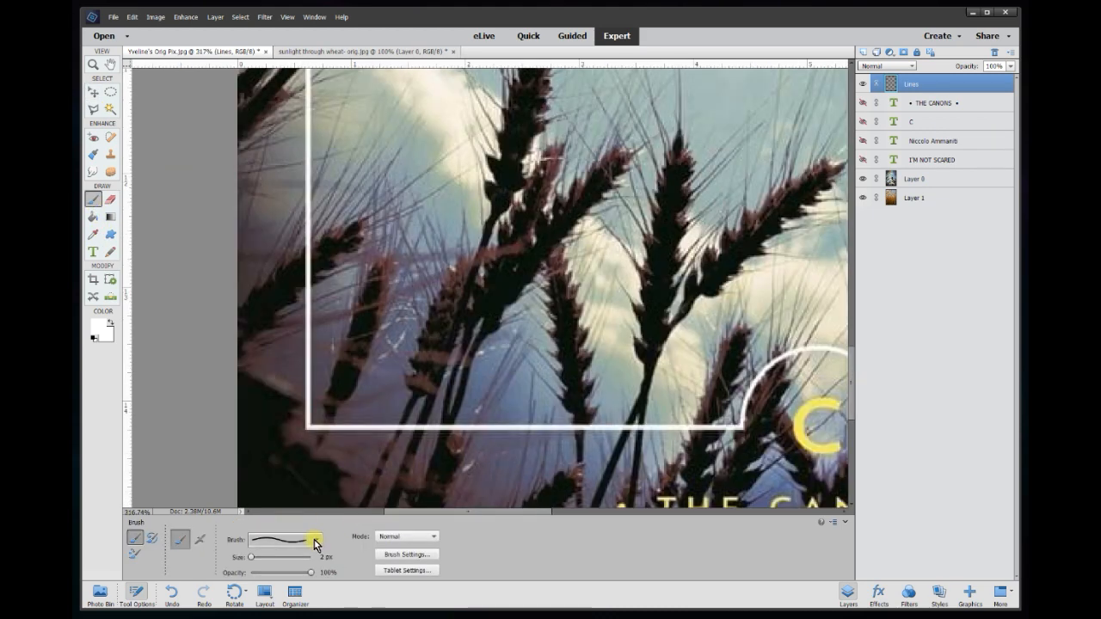
left_click(316, 540)
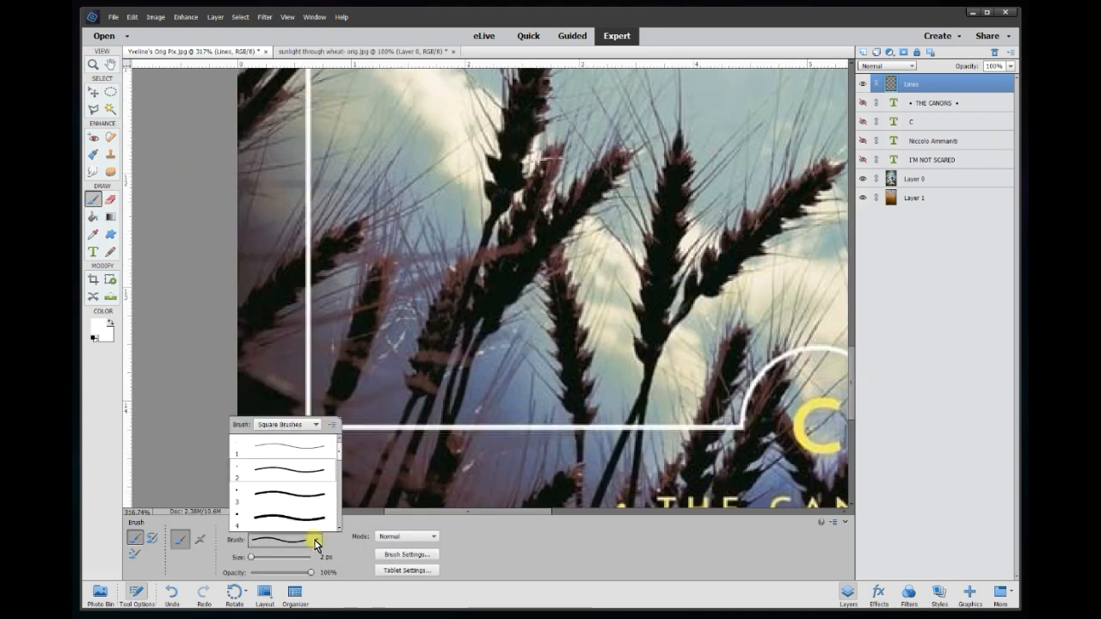
left_click(267, 498)
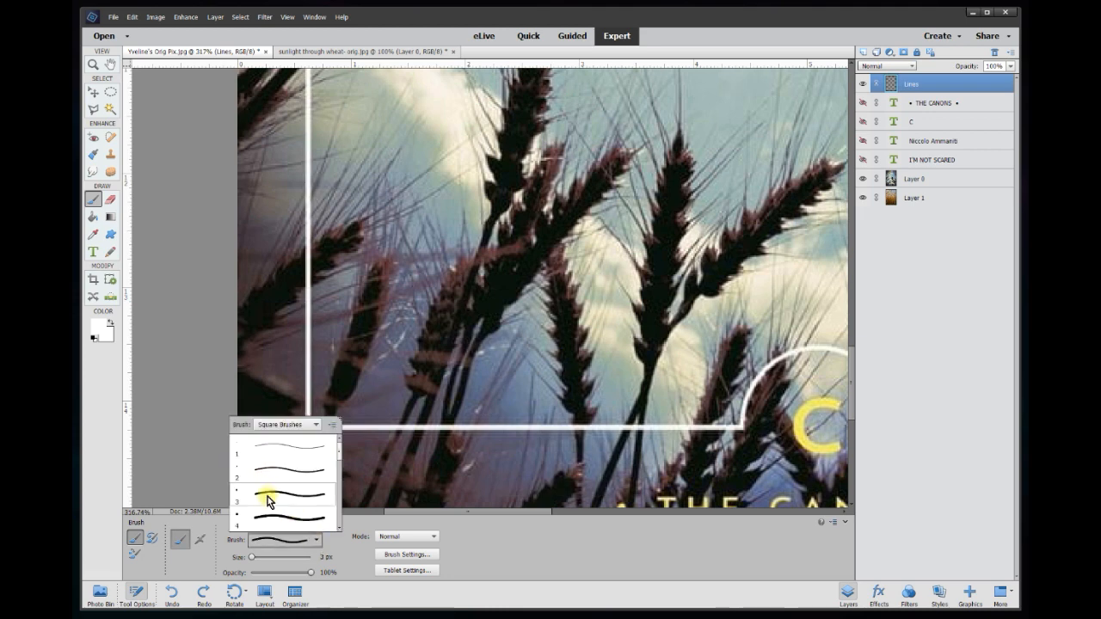
left_click(334, 363)
mouse_move(333, 362)
left_mouse_down()
mouse_move(333, 401)
mouse_move(478, 401)
left_mouse_up()
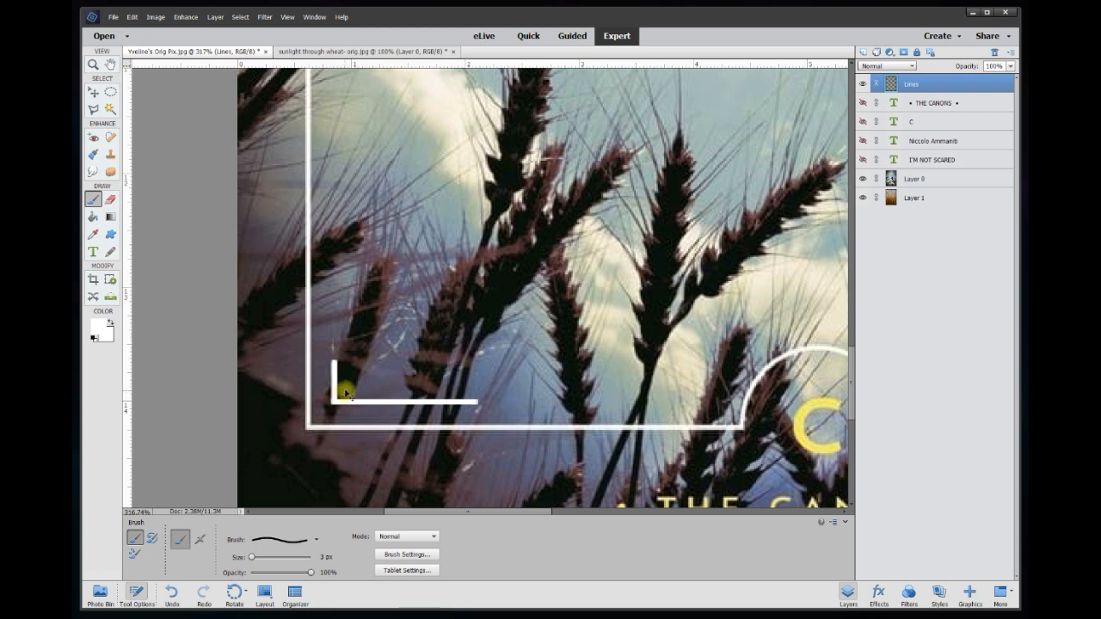
key("ctrl+z")
key("ctrl+z")
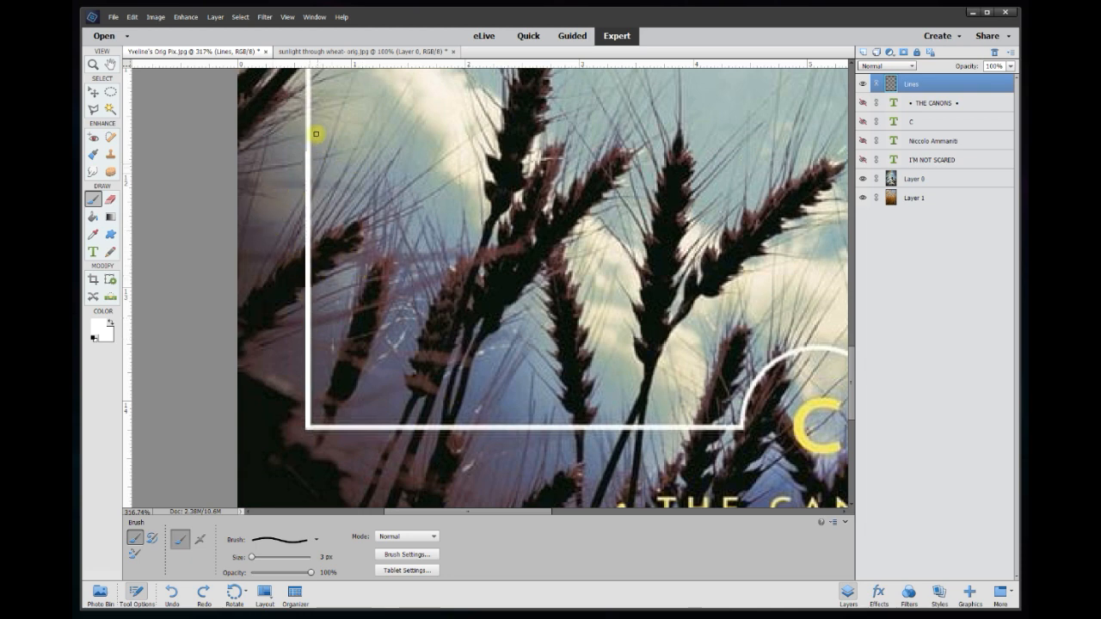
Trace the cover's left, right and bottom frame lines in white, running the bottom line past the left corner
scroll(321, 74, "up", 5)
scroll(328, 61, "up", 8)
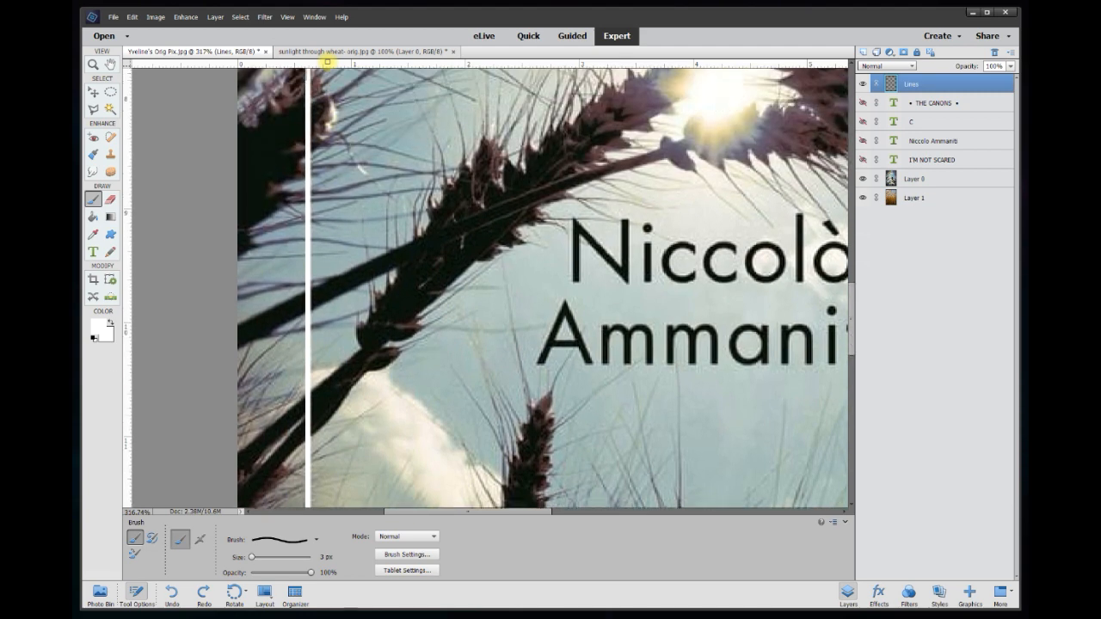
scroll(328, 62, "up", 10)
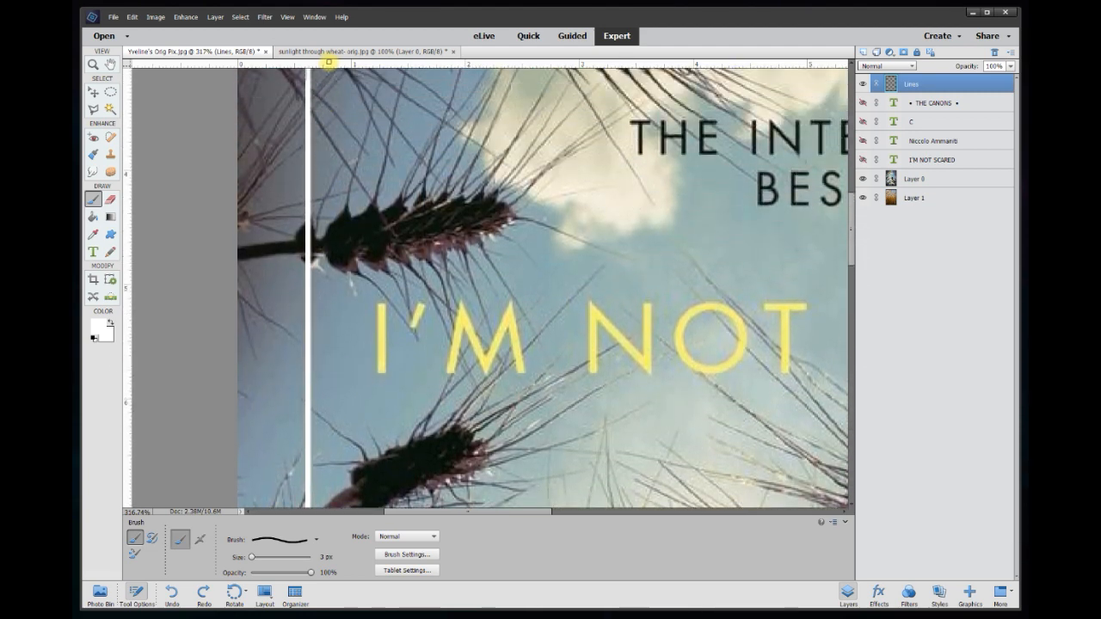
scroll(328, 62, "up", 5)
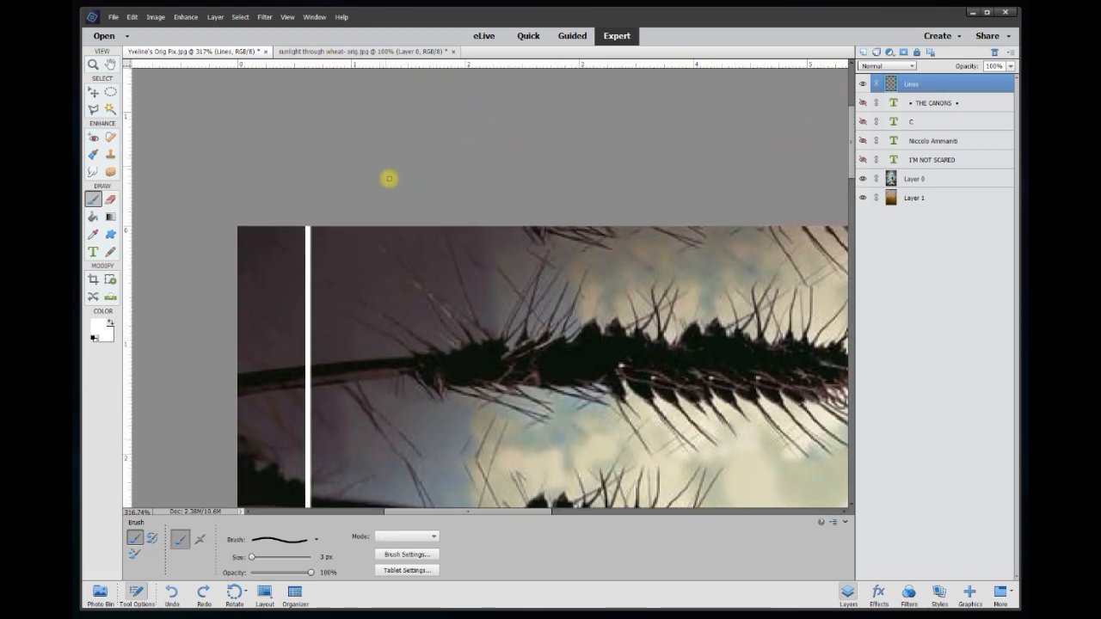
left_click_drag(502, 512, 648, 511)
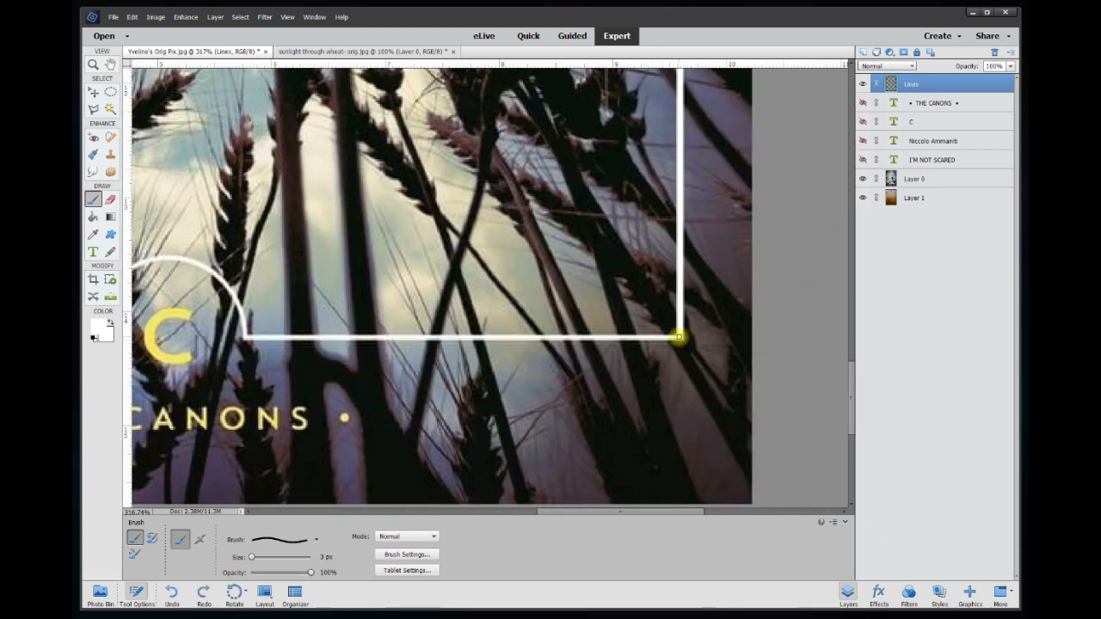
mouse_move(678, 337)
left_mouse_down()
mouse_move(347, 351)
mouse_move(229, 342)
mouse_move(221, 324)
mouse_move(216, 345)
mouse_move(203, 311)
mouse_move(202, 359)
mouse_move(200, 323)
mouse_move(194, 359)
mouse_move(188, 323)
mouse_move(181, 349)
mouse_move(176, 326)
mouse_move(165, 347)
mouse_move(129, 337)
left_mouse_up()
left_click_drag(449, 512, 418, 512)
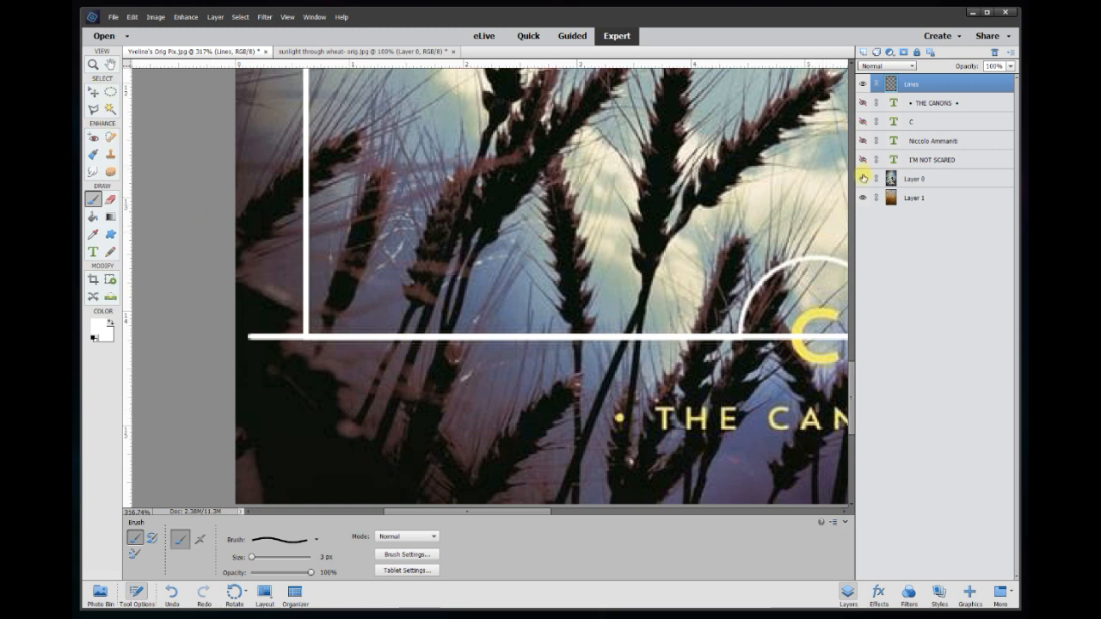
Hide Layer 0 and Layer 1, then delete the bottom line's overhang beyond the lower-left corner using a rectangular selection
left_click_drag(863, 177, 863, 197)
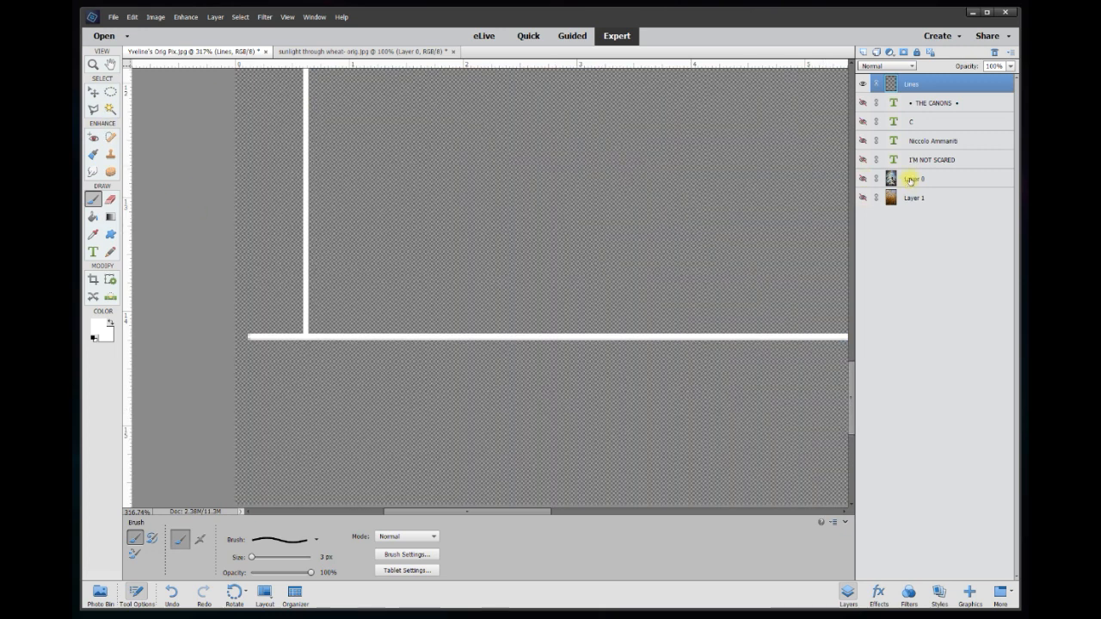
left_click(111, 92)
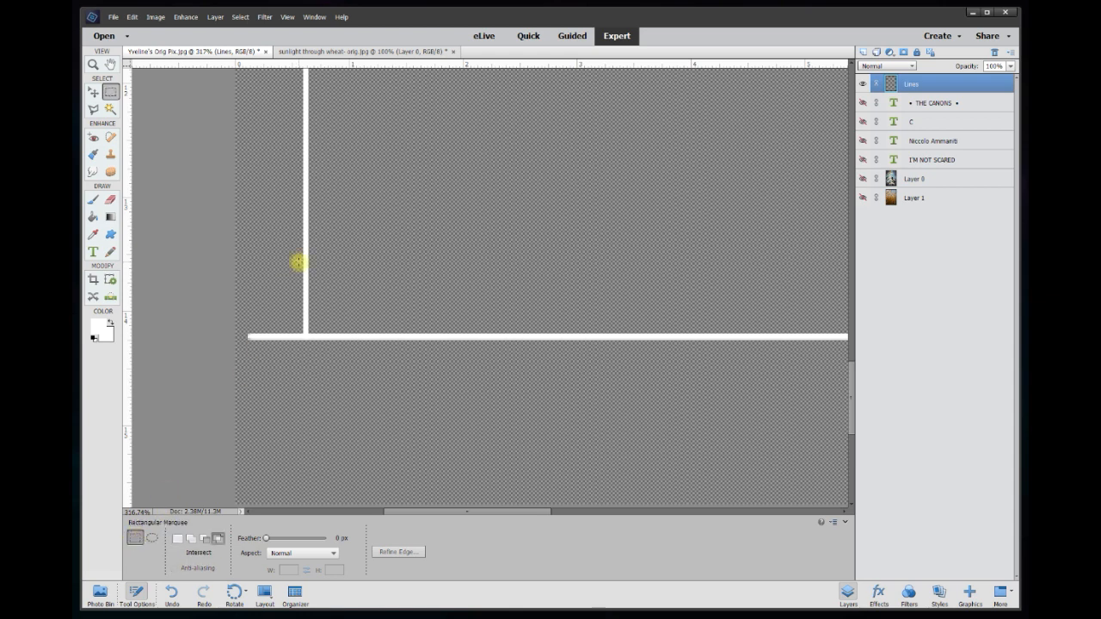
left_click_drag(236, 291, 302, 366)
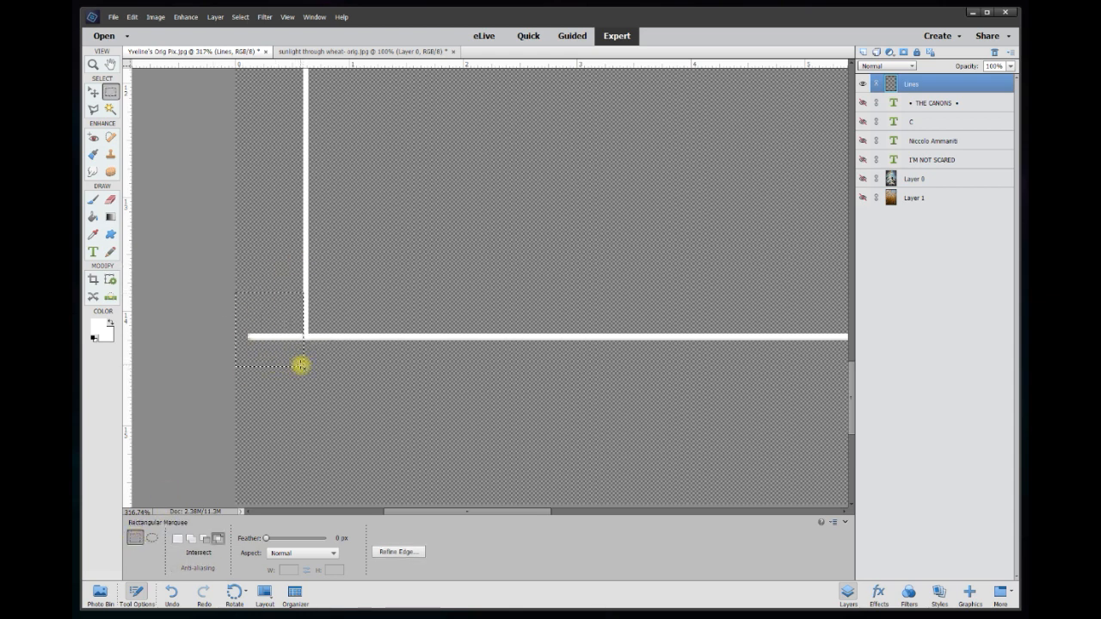
key("Delete")
key("ctrl+d")
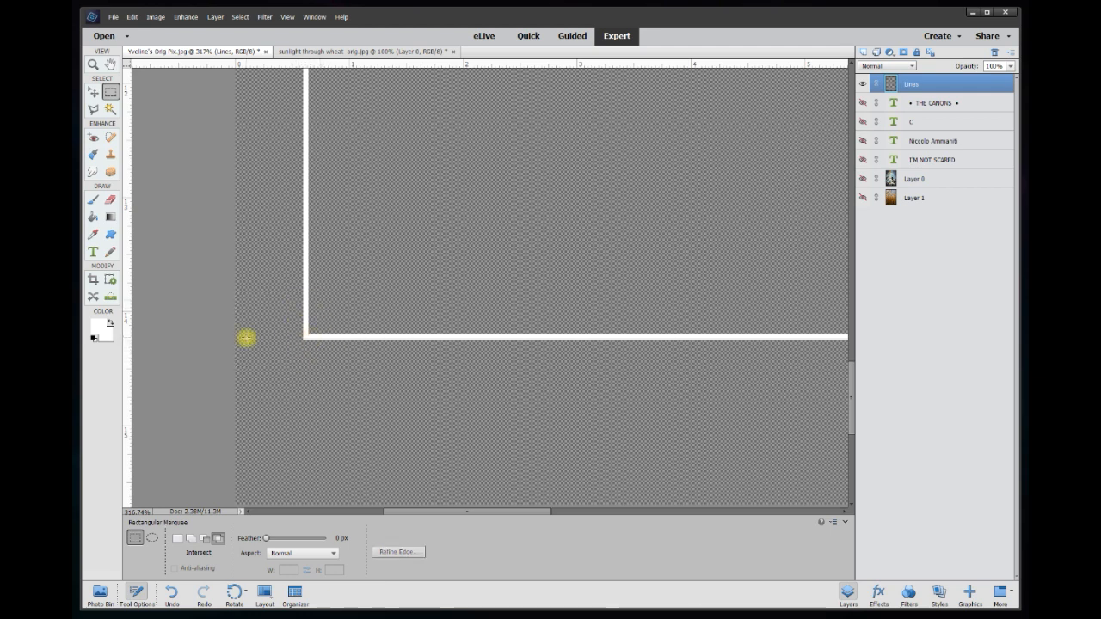
Check the whole traced frame with Layer 0 on and off, then show Layer 0 and Layer 1
left_click_drag(524, 511, 529, 511)
scroll(533, 391, "down", 15)
scroll(578, 234, "down", 1)
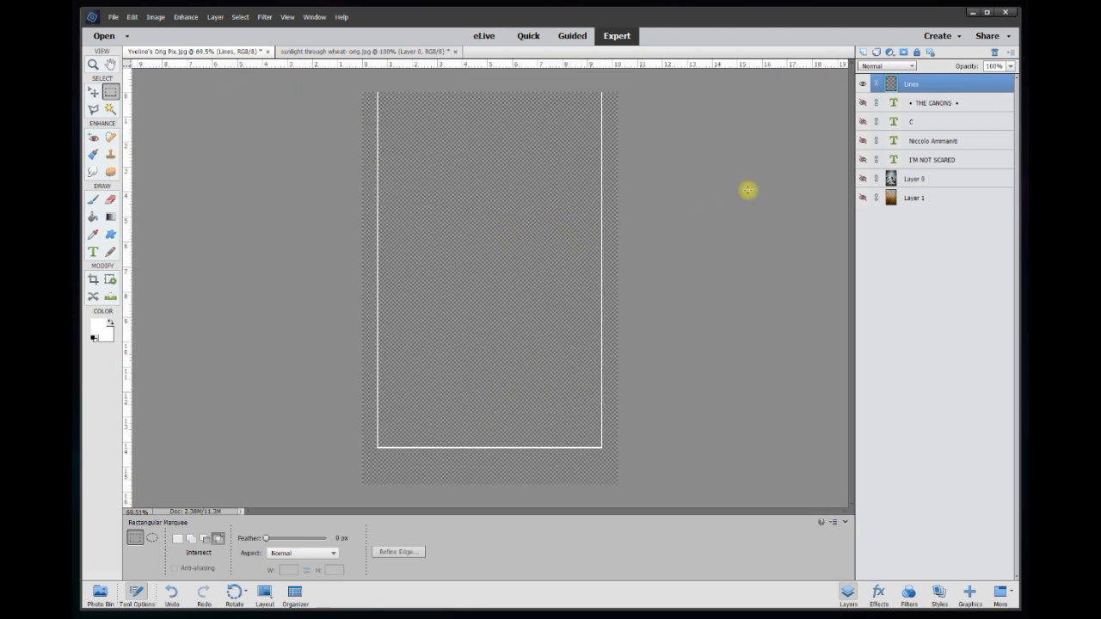
left_click(863, 179)
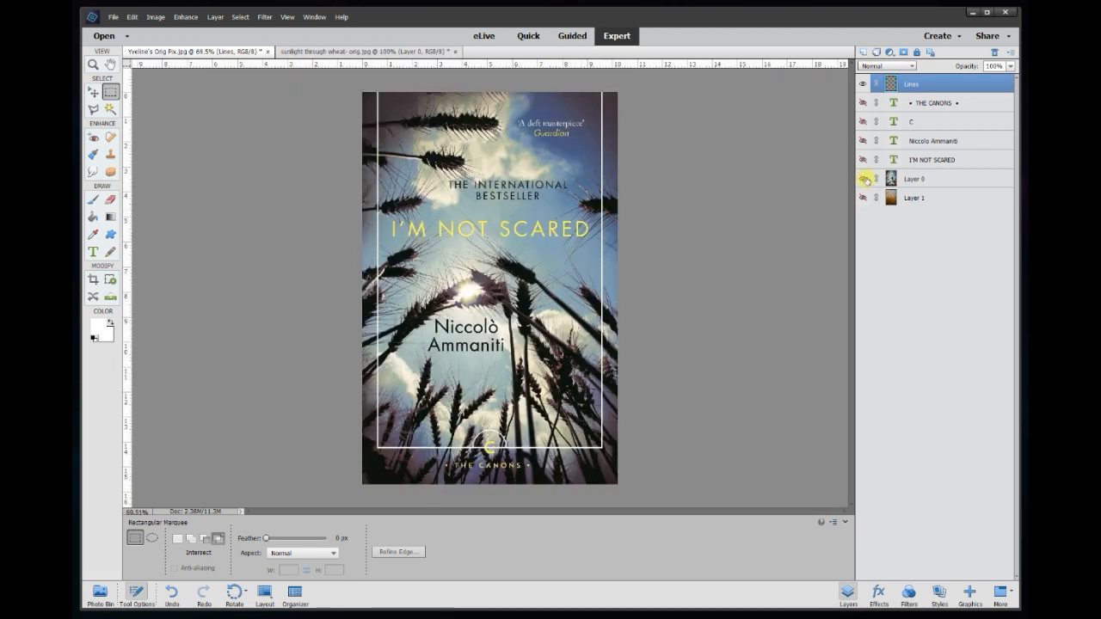
left_click(864, 180)
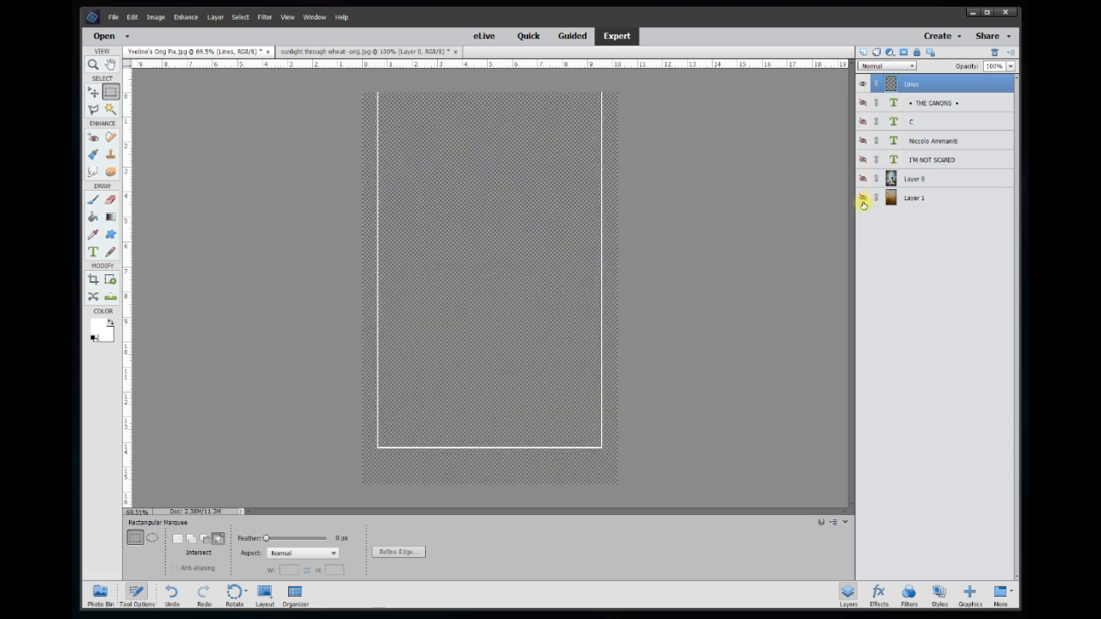
left_click(864, 198)
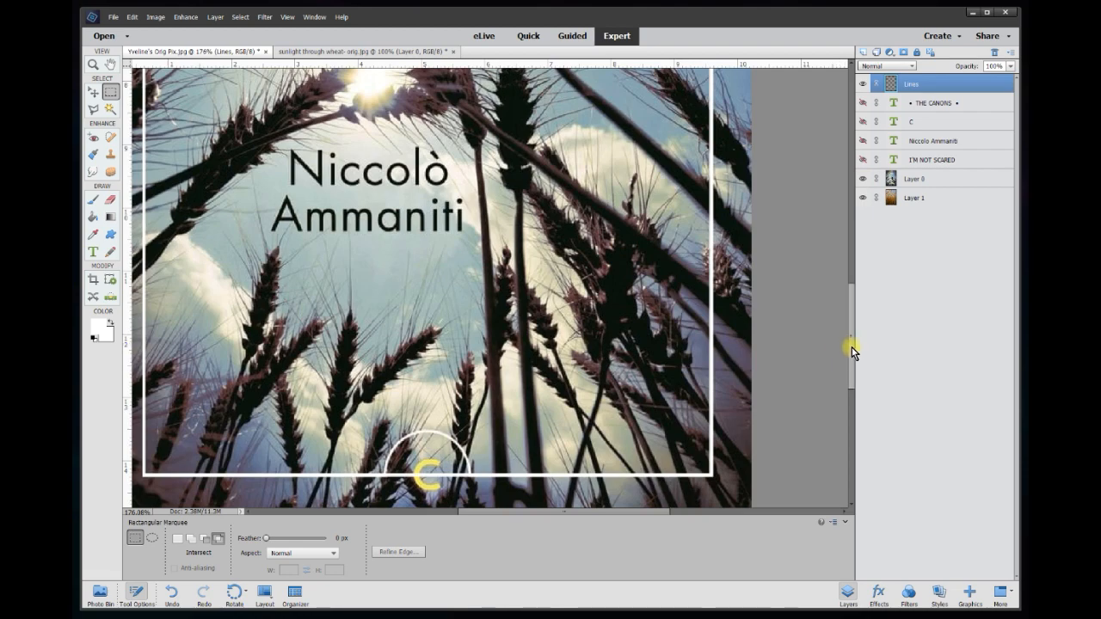
Try to fit an elliptical selection to the half circle around the C, then undo the selection
left_click_drag(852, 347, 835, 400)
left_click_drag(628, 514, 605, 511)
scroll(540, 399, "up", 4)
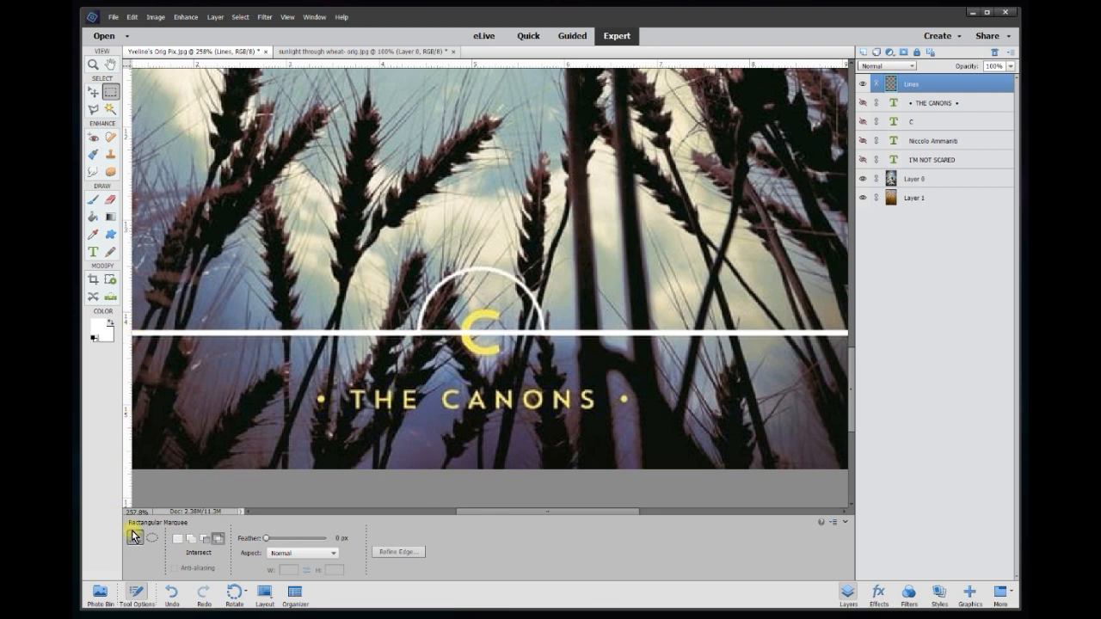
left_click(151, 539)
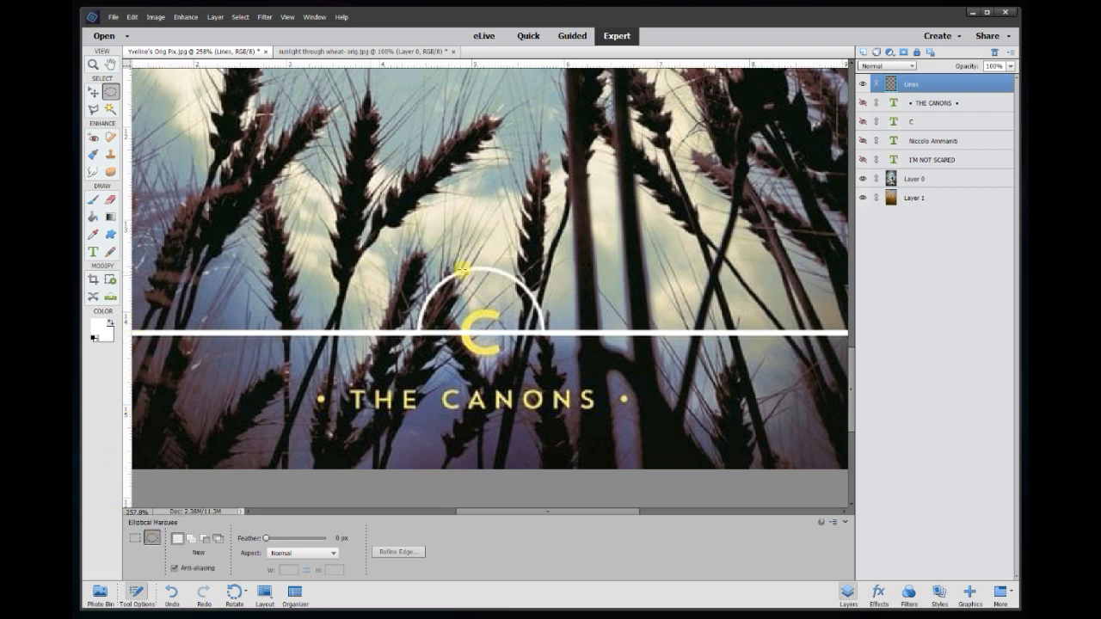
left_click_drag(419, 264, 574, 389)
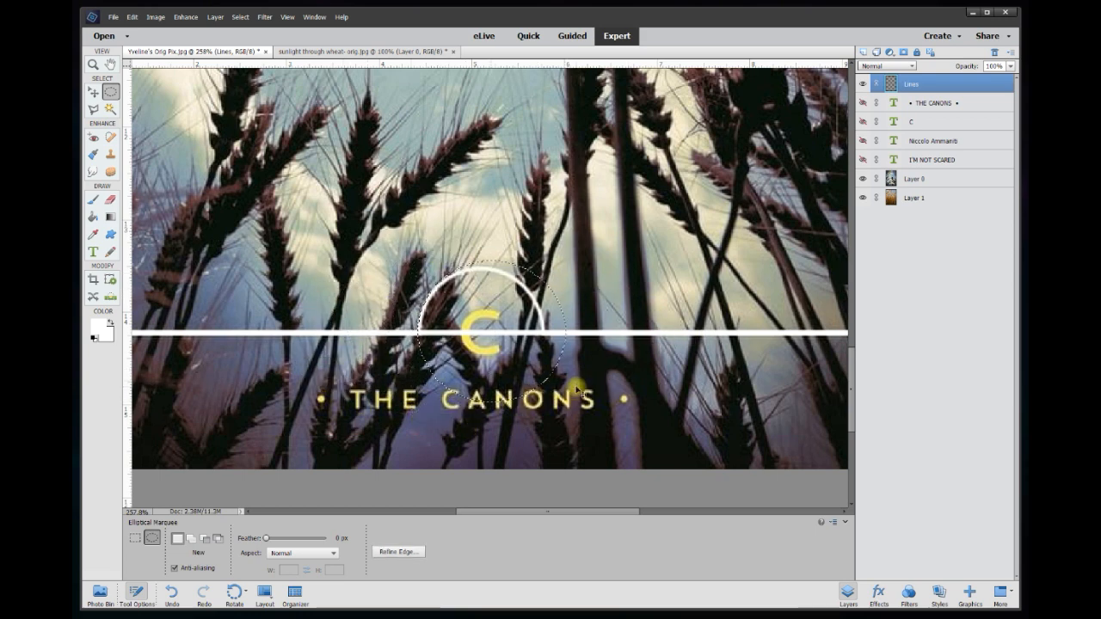
key("ctrl+z")
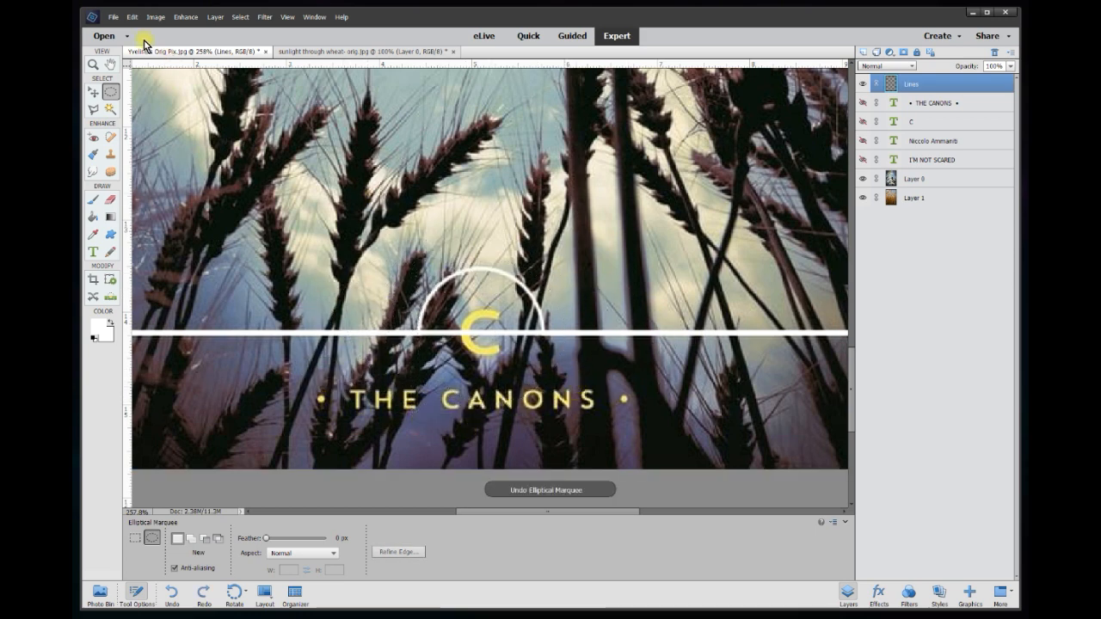
Display the grid over the image and check the Snap To options
left_click(285, 16)
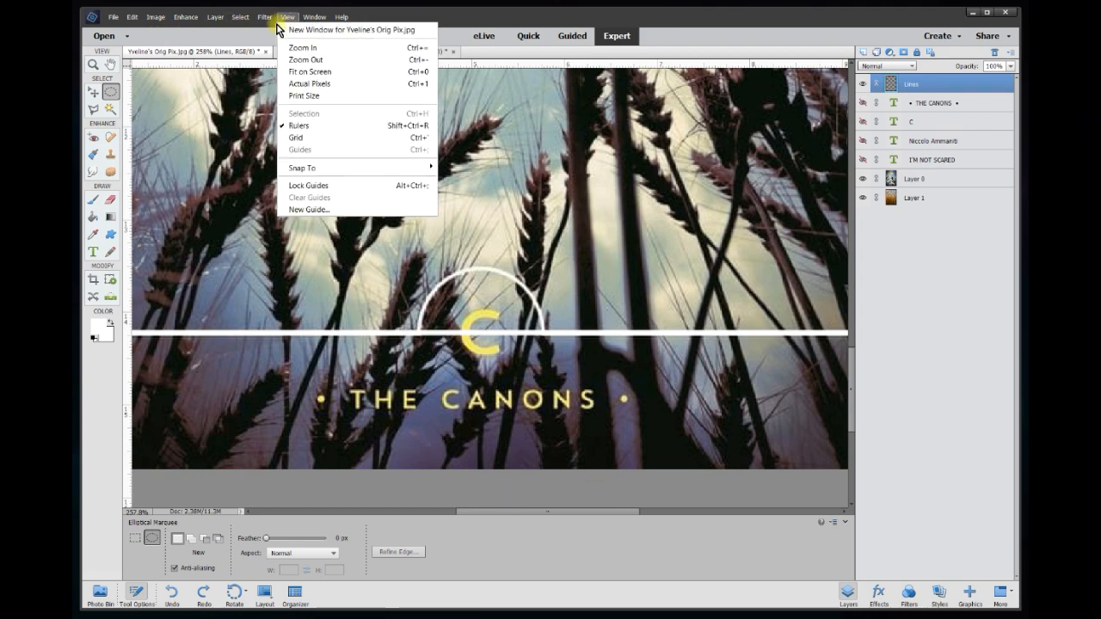
left_click(298, 143)
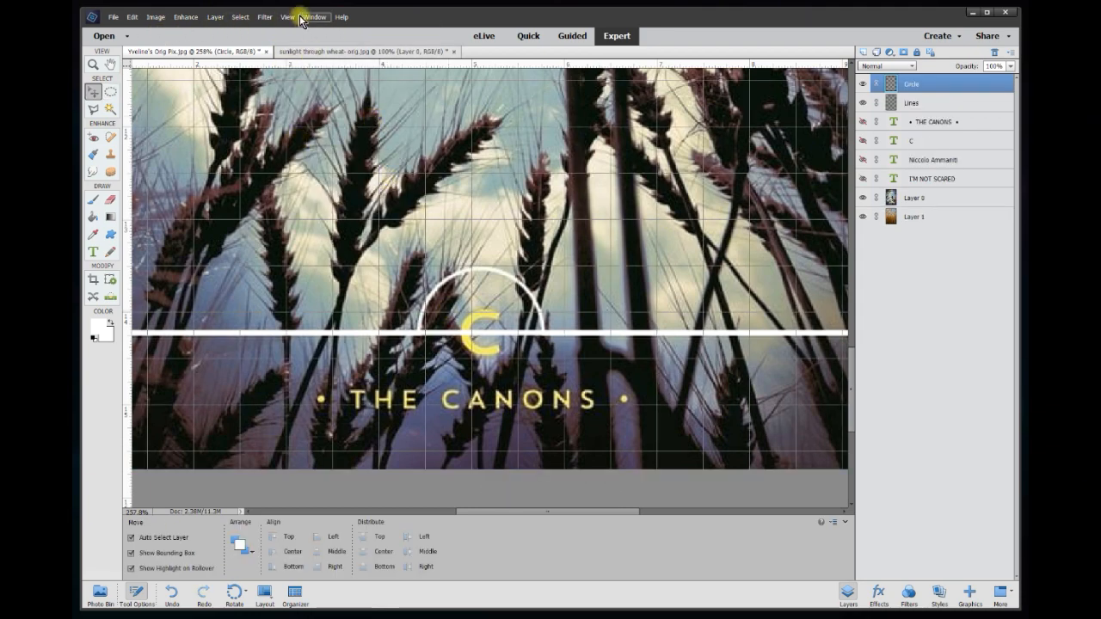
left_click(287, 16)
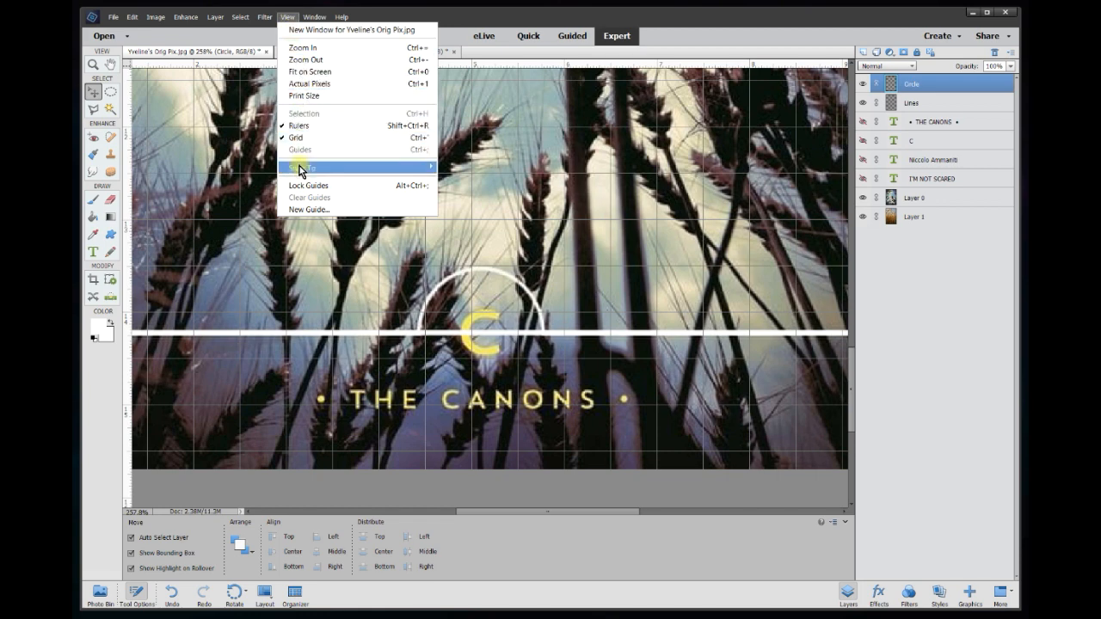
mouse_move(301, 168)
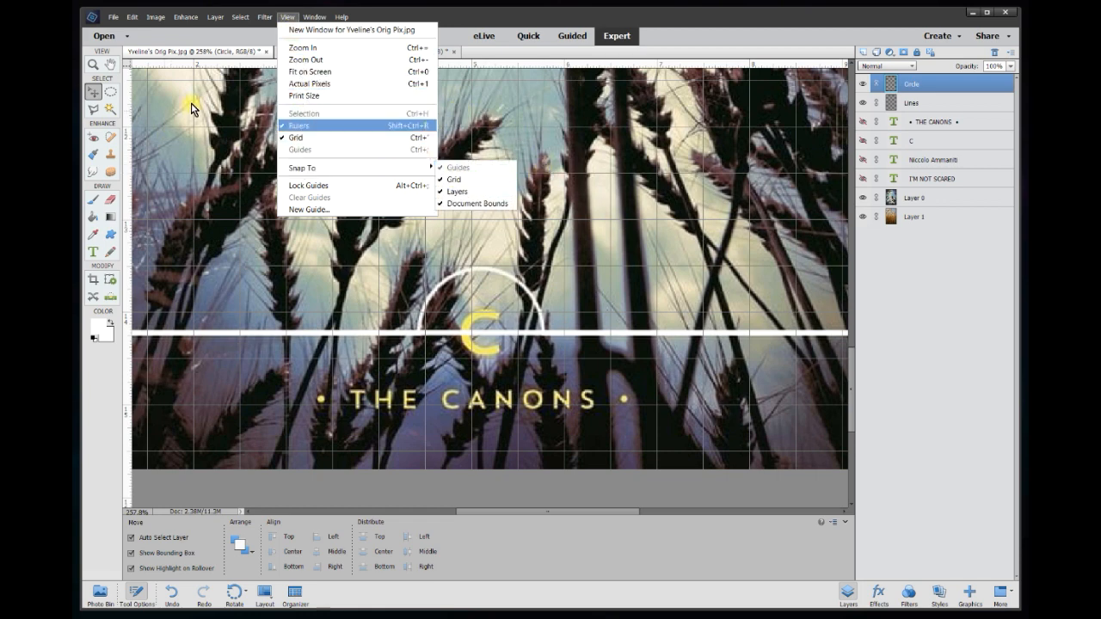
Make a circular selection about 1.5 in across around the C, over the half circle
left_click(111, 93)
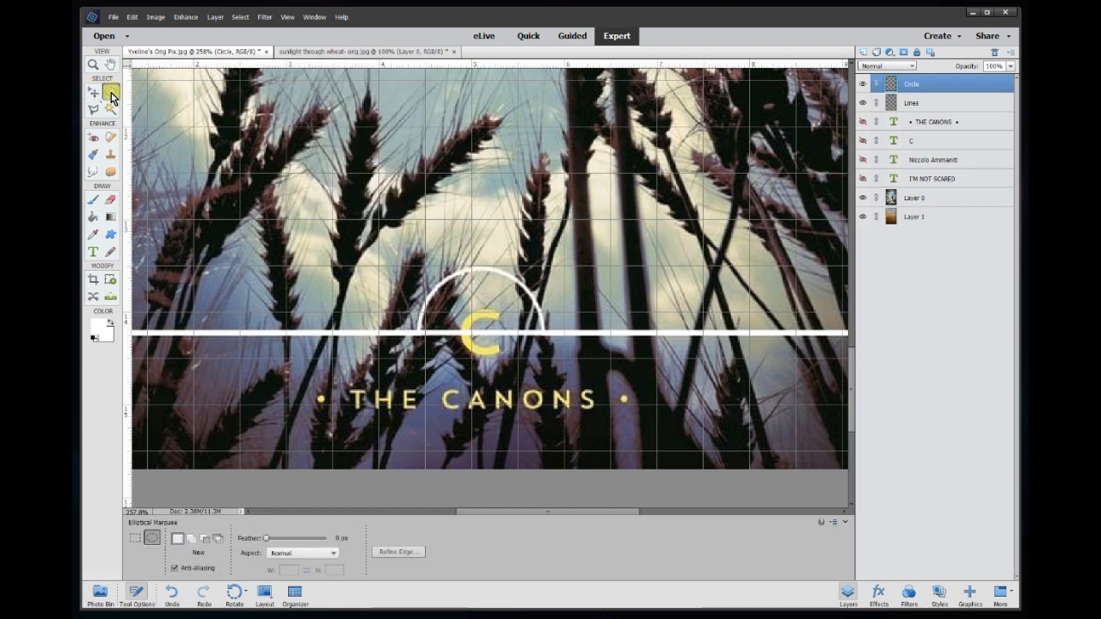
left_click_drag(425, 268, 549, 400)
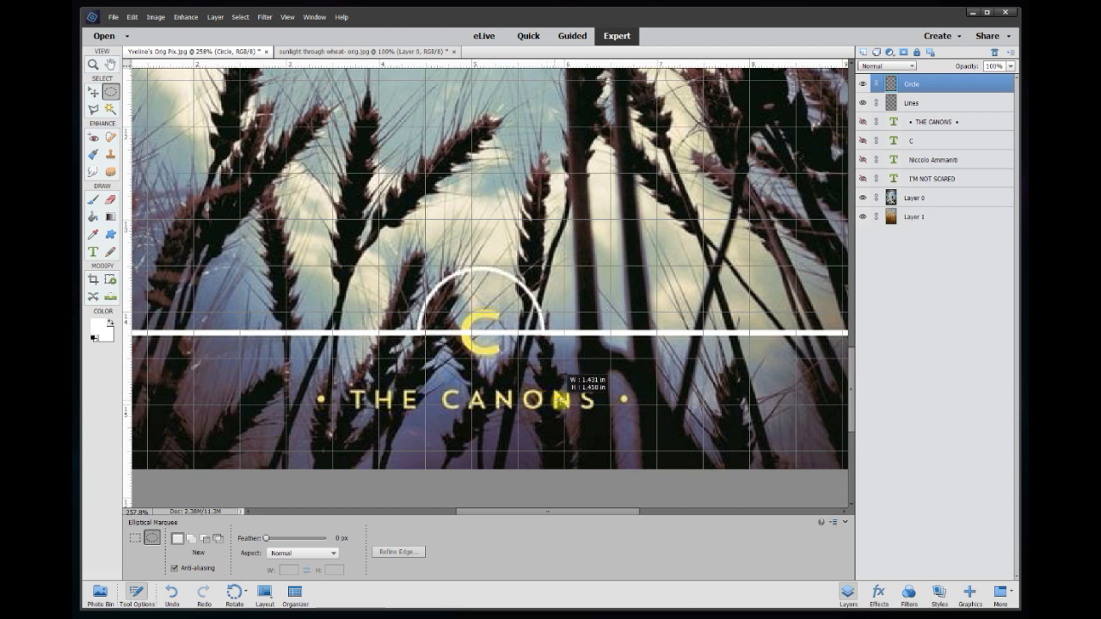
left_click_drag(561, 401, 441, 297)
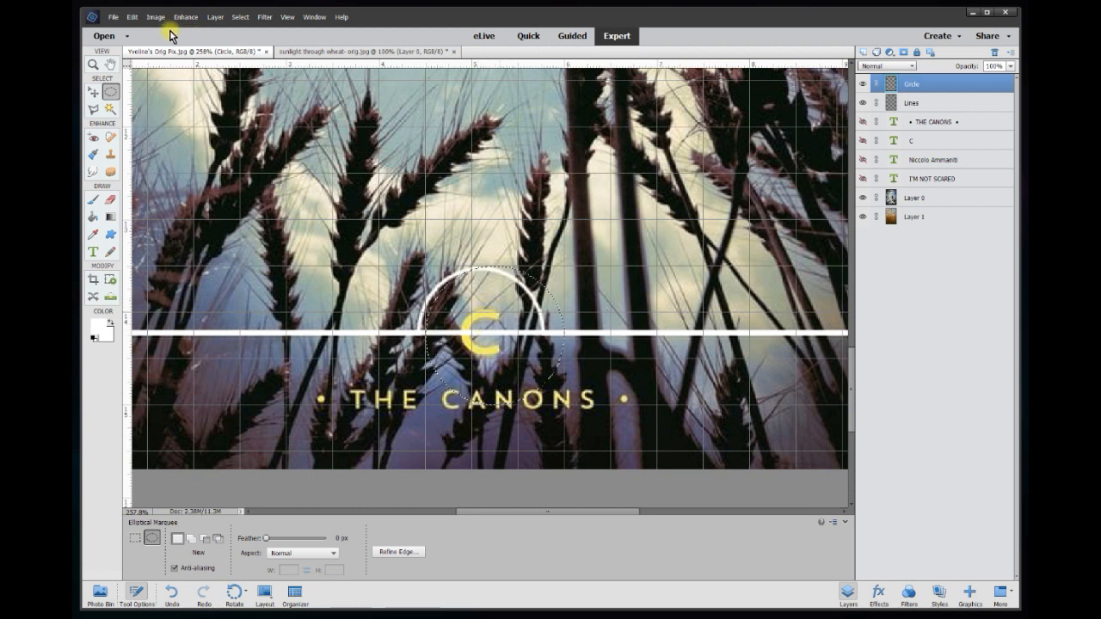
Set the grid preferences to a gridline every 0.125 inches
left_click(133, 19)
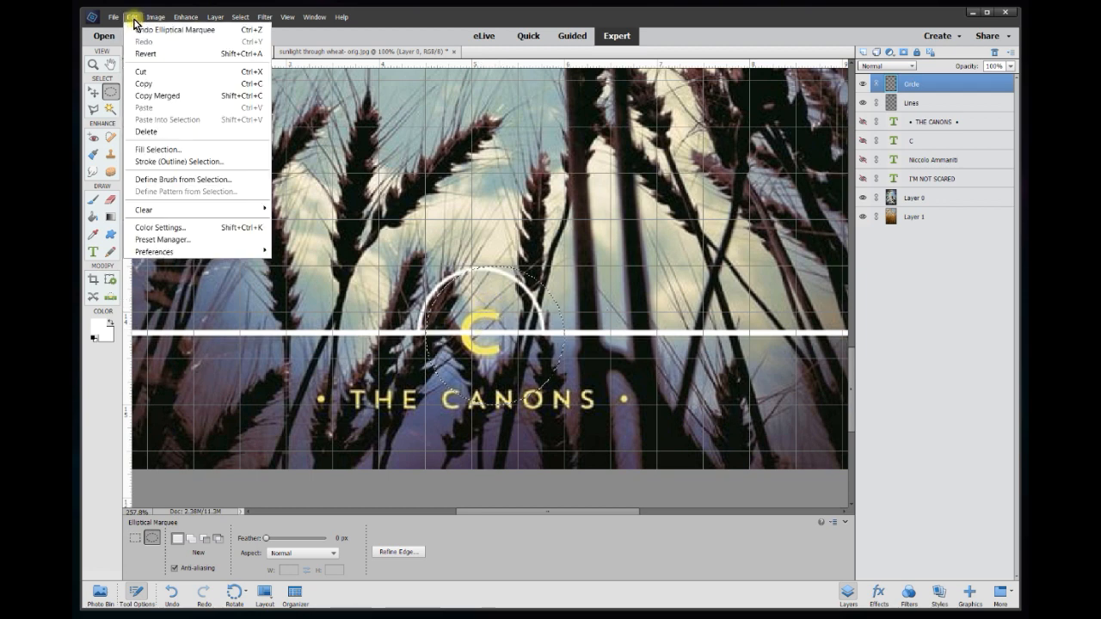
mouse_move(186, 256)
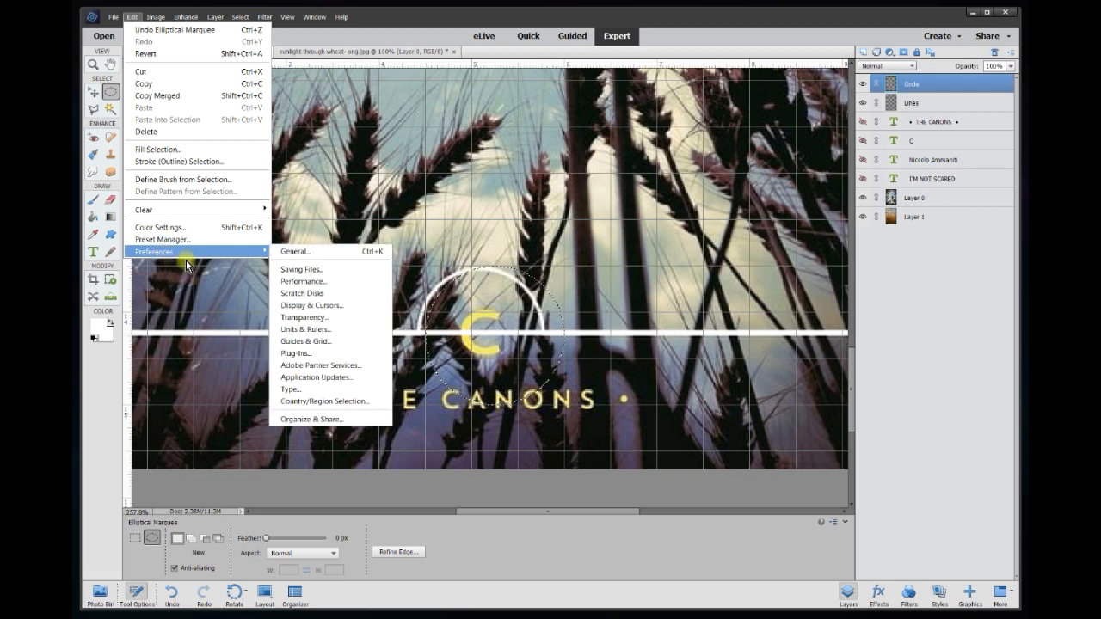
left_click(301, 342)
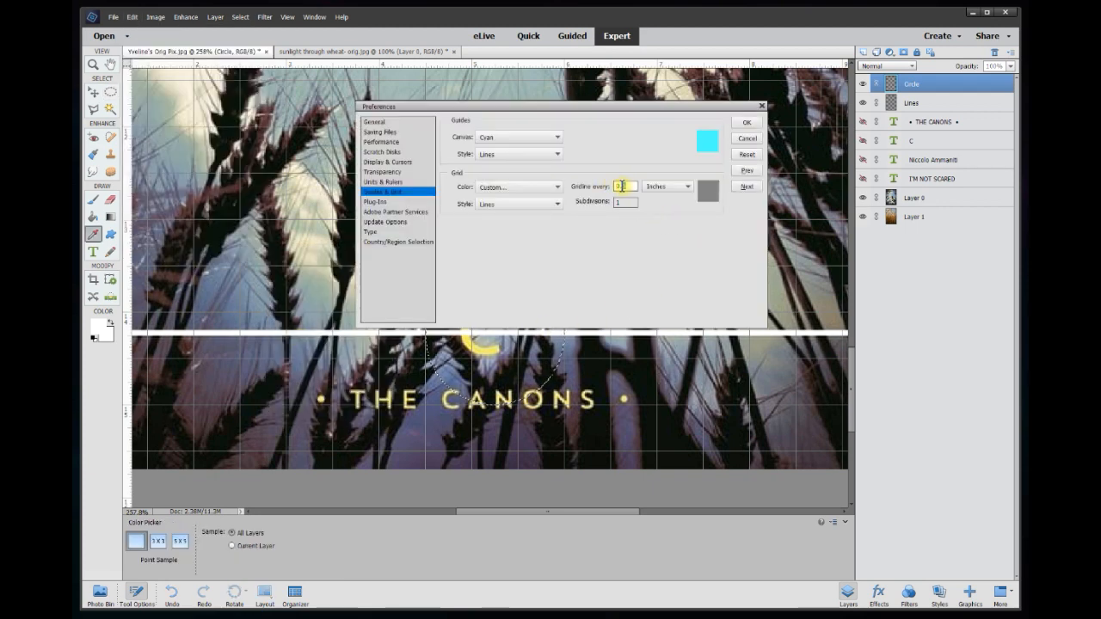
type("25")
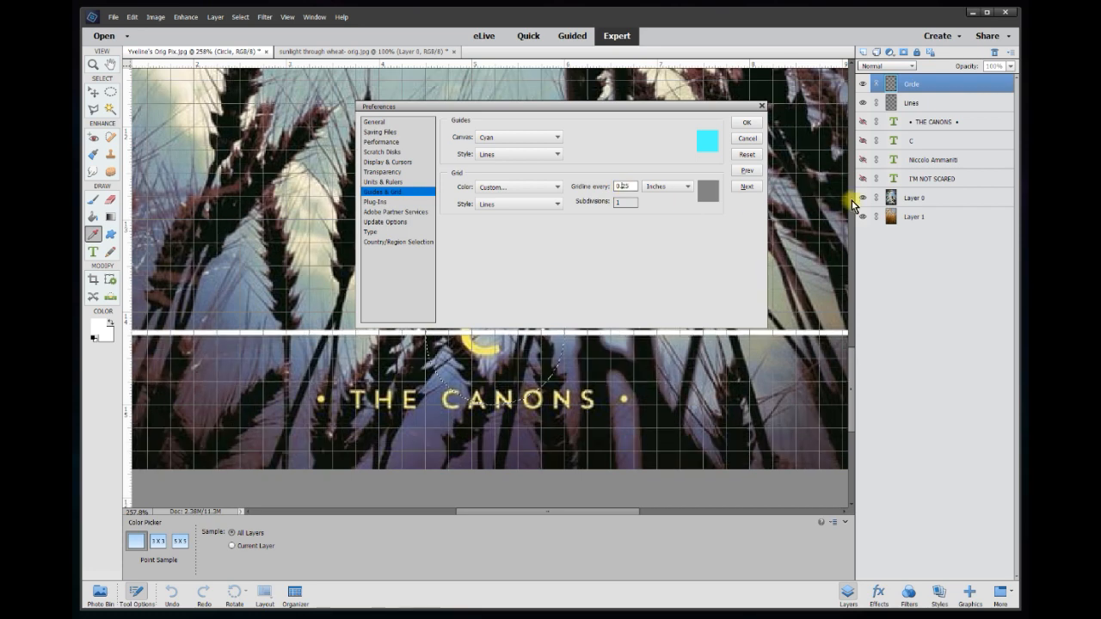
type("1")
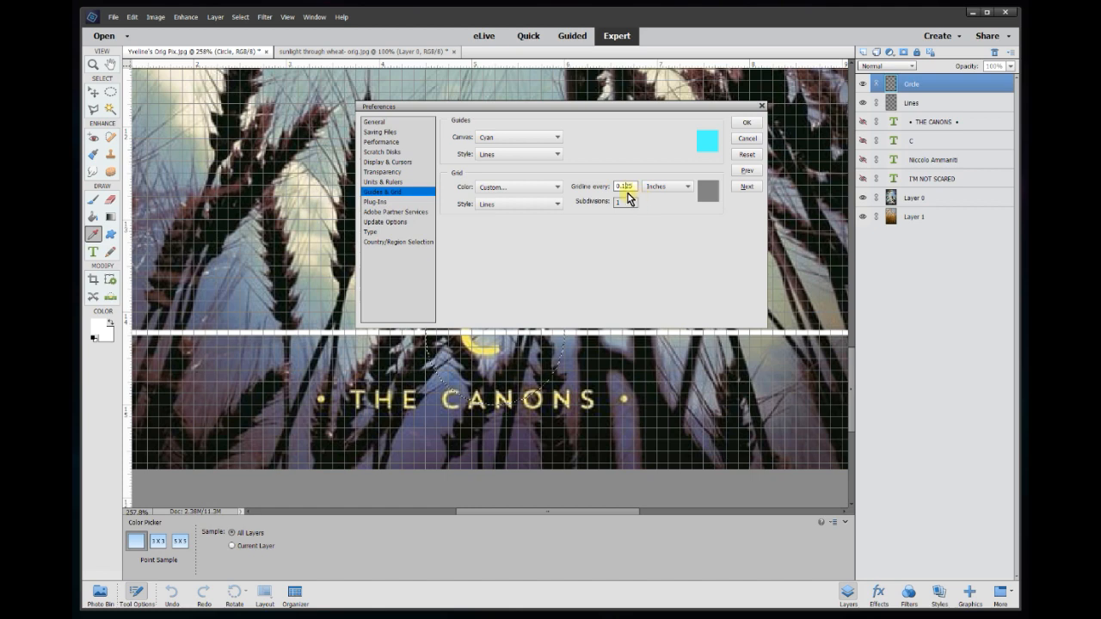
left_click(745, 122)
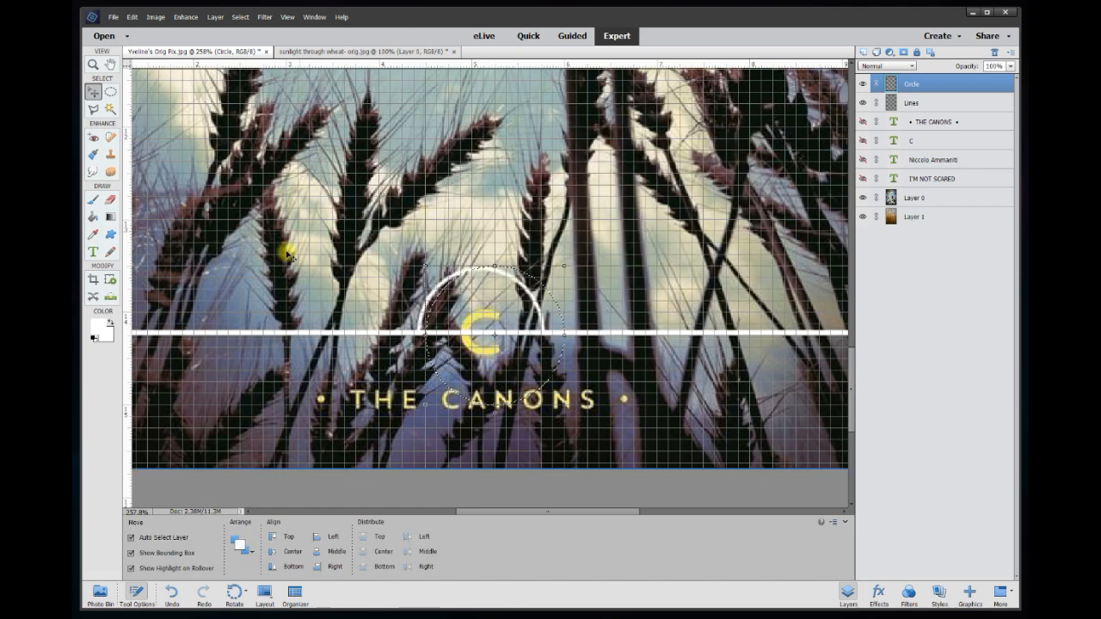
Fill the circular selection with white on the Circle layer and scale the disc proportionally to 91.67%
left_click(91, 219)
left_click(497, 335)
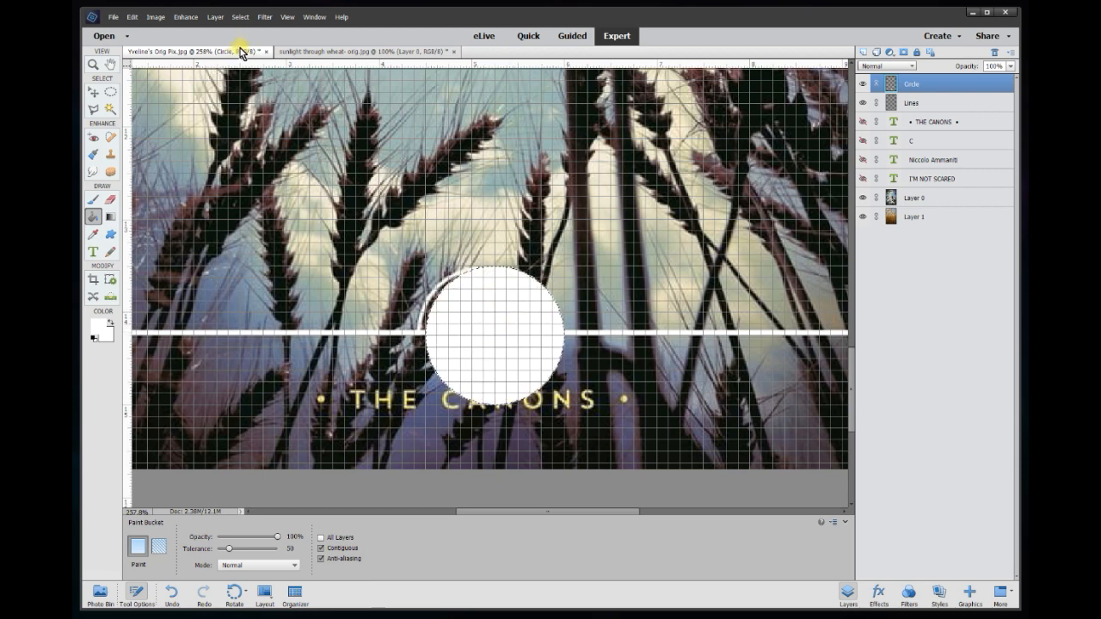
left_click(94, 92)
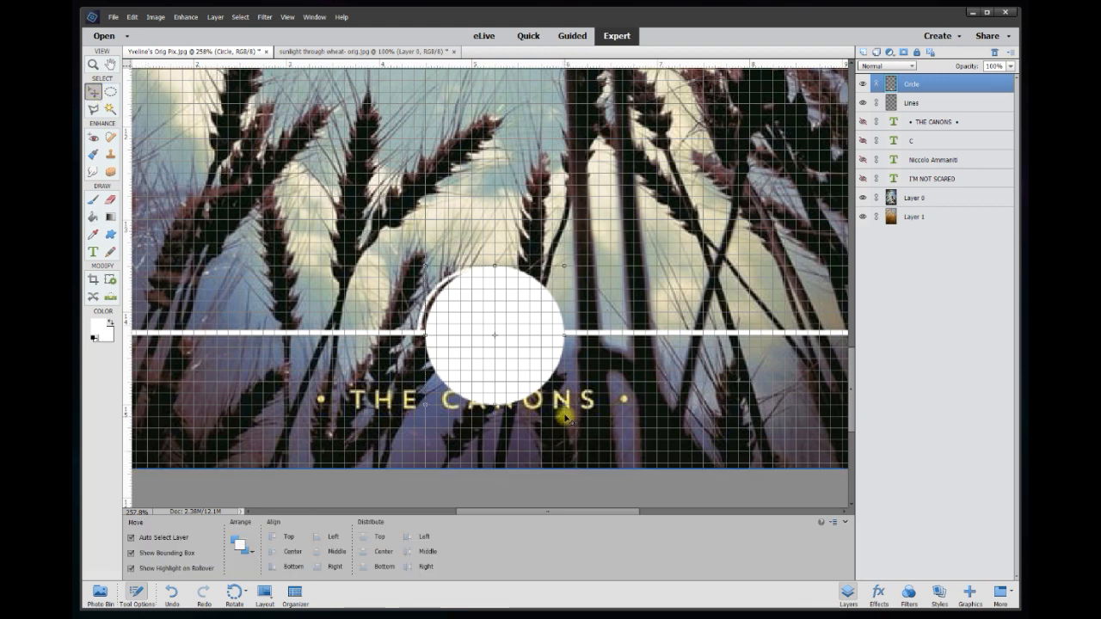
left_click_drag(563, 404, 554, 397)
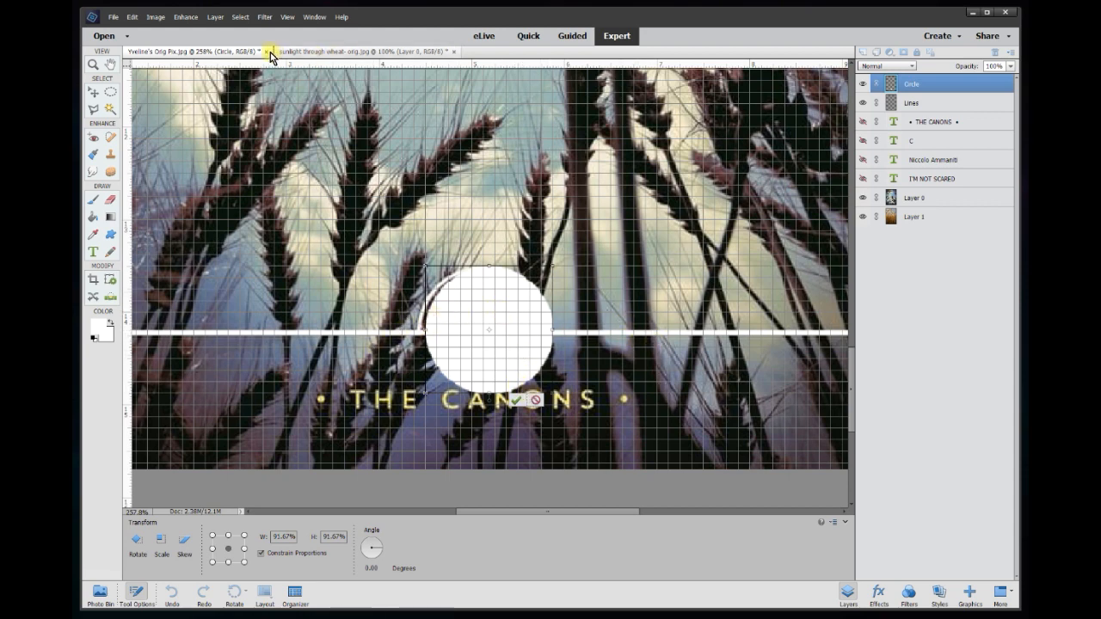
Hide the grid, align the white disc over the cover's original half circle and apply the transform
left_click(286, 17)
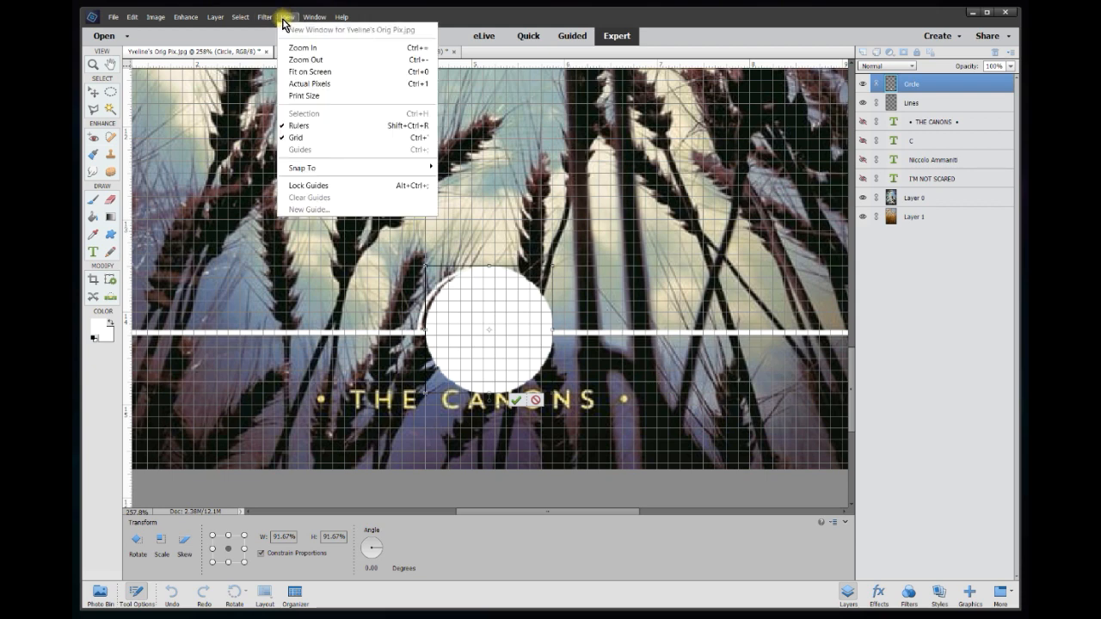
left_click(306, 138)
mouse_move(523, 312)
left_mouse_down()
mouse_move(511, 319)
mouse_move(498, 290)
mouse_move(530, 277)
mouse_move(517, 314)
left_mouse_up()
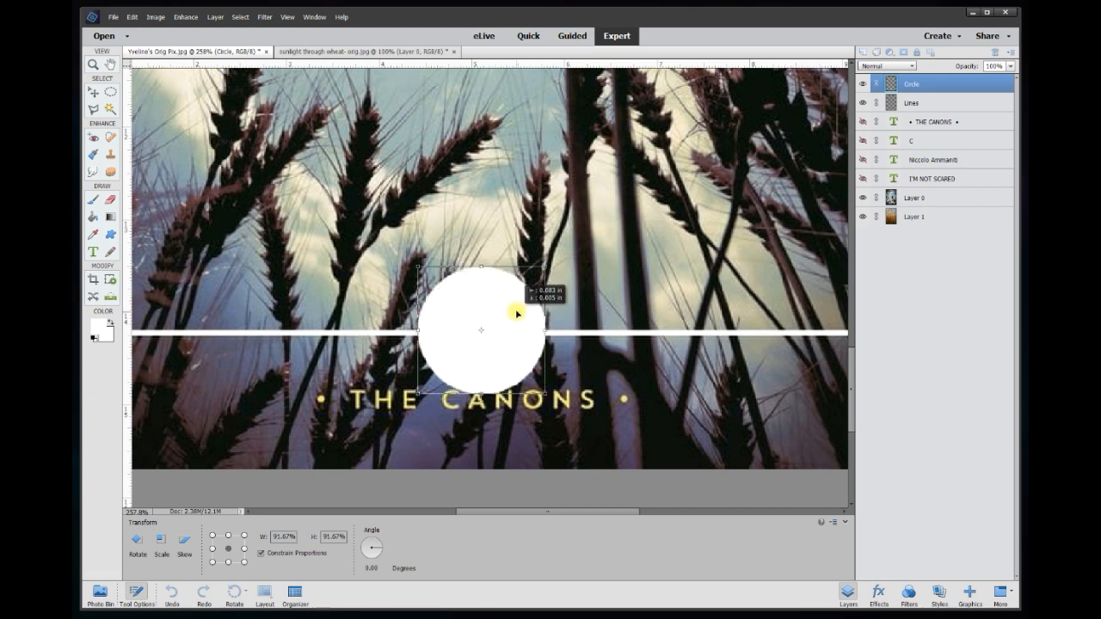
left_click_drag(517, 314, 517, 314)
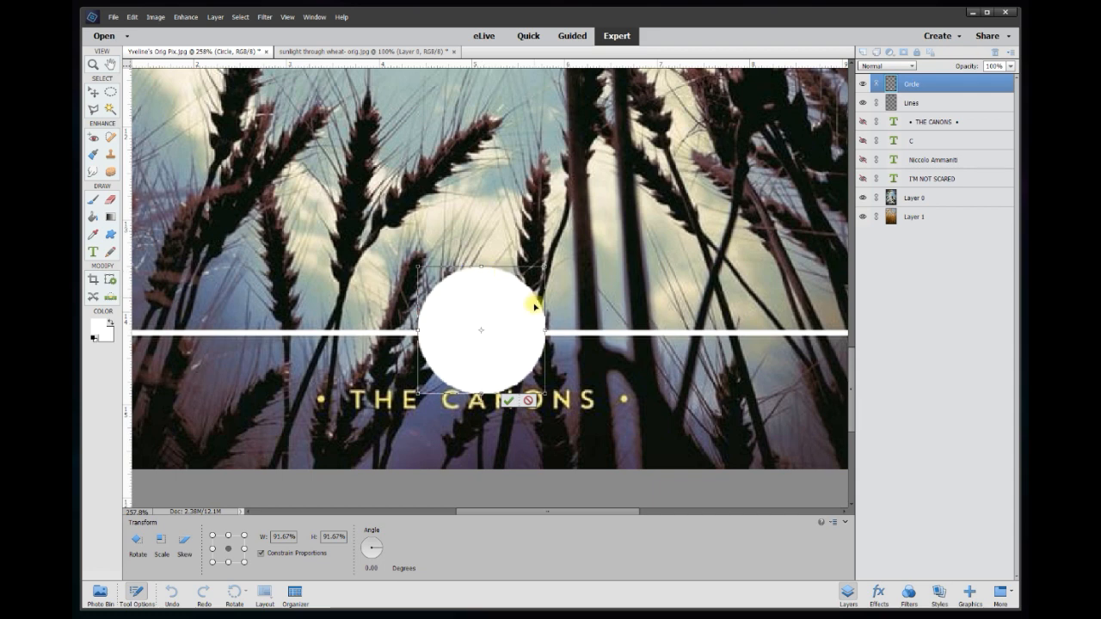
left_click(509, 403)
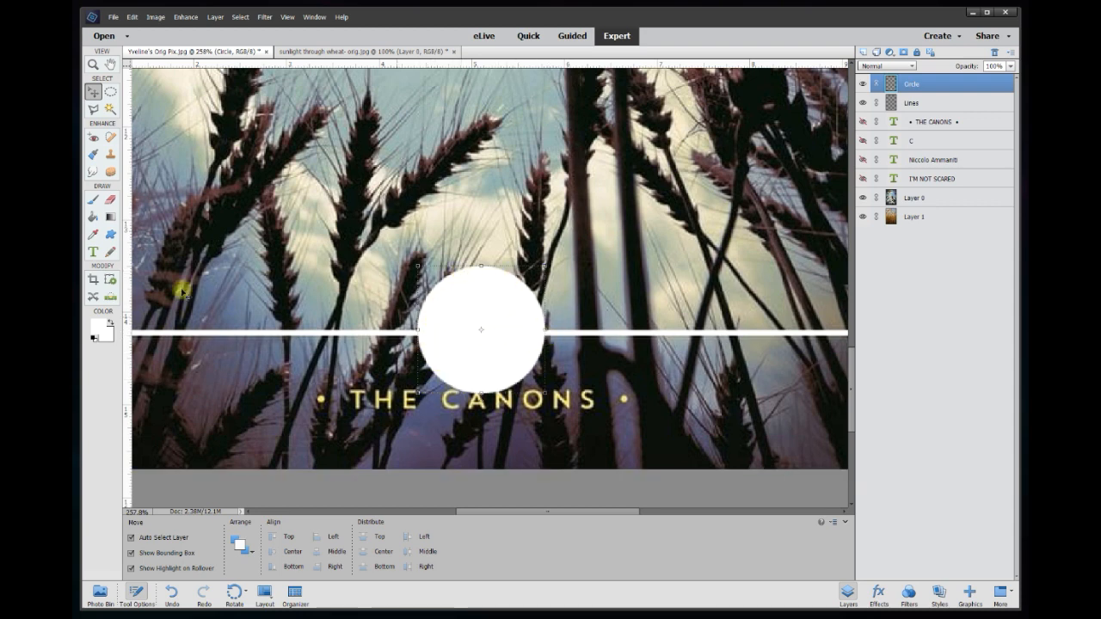
Set the foreground color to black (000000) and fill the disc with it
left_click(99, 327)
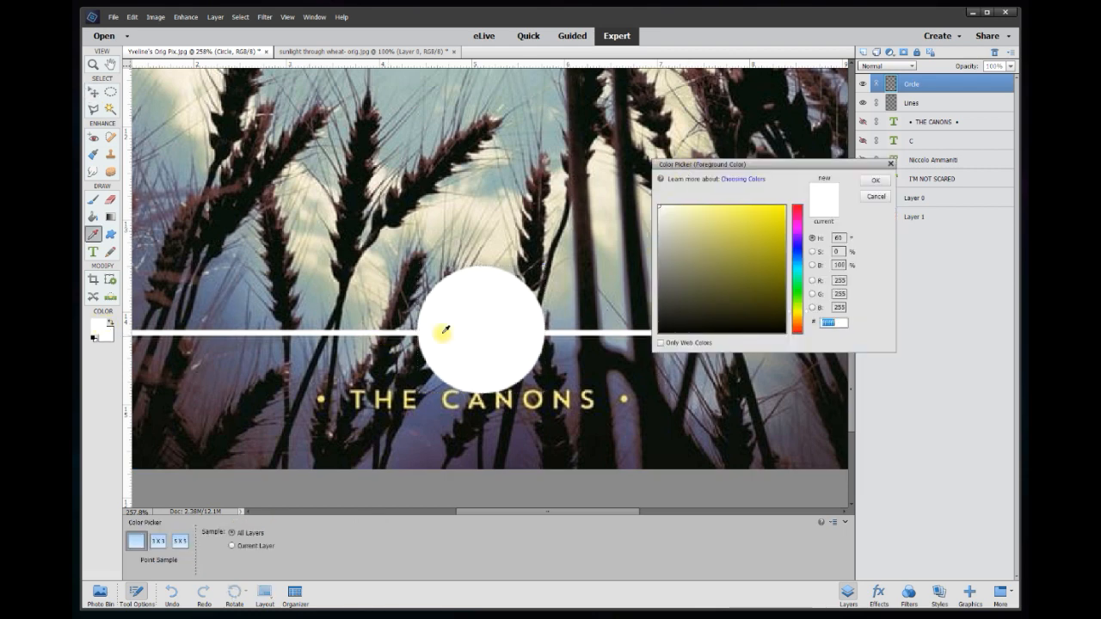
left_click(639, 333)
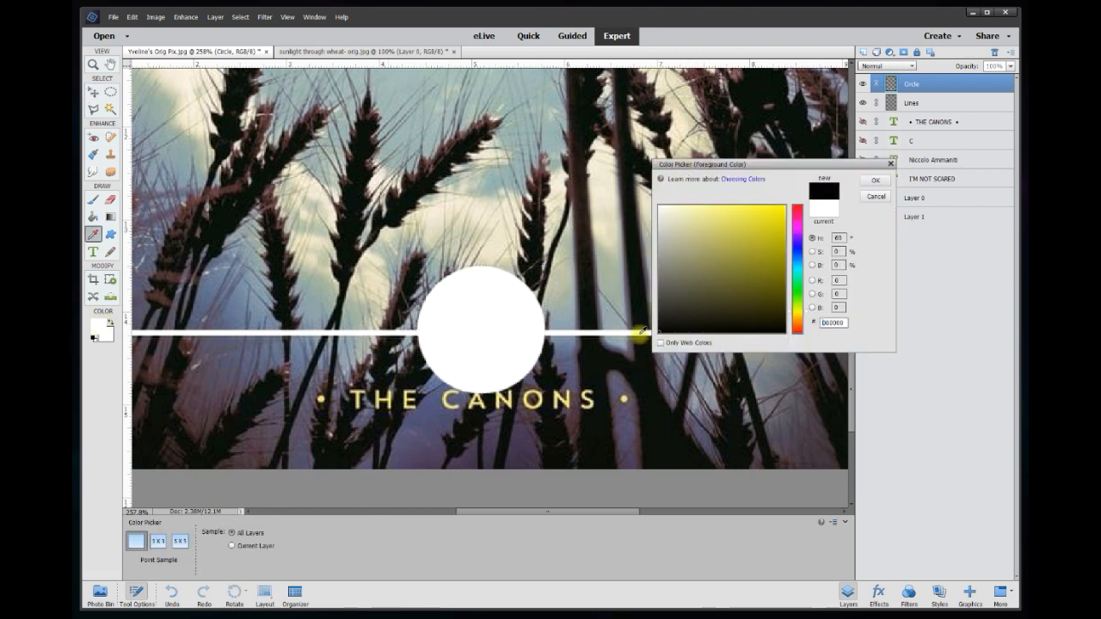
left_click(875, 179)
left_click(94, 216)
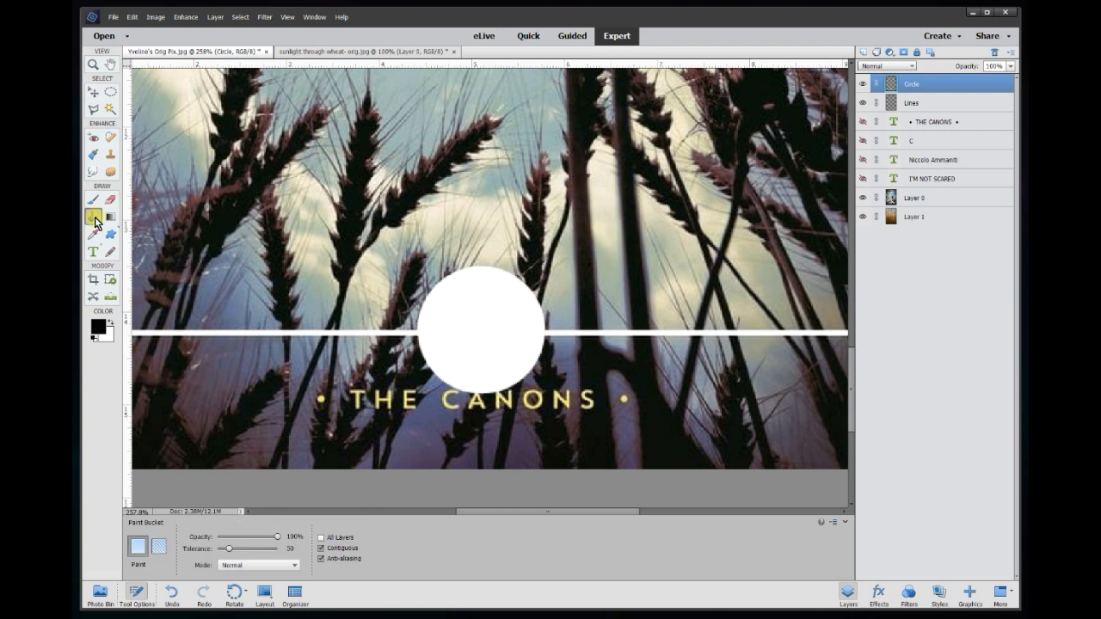
left_click(484, 324)
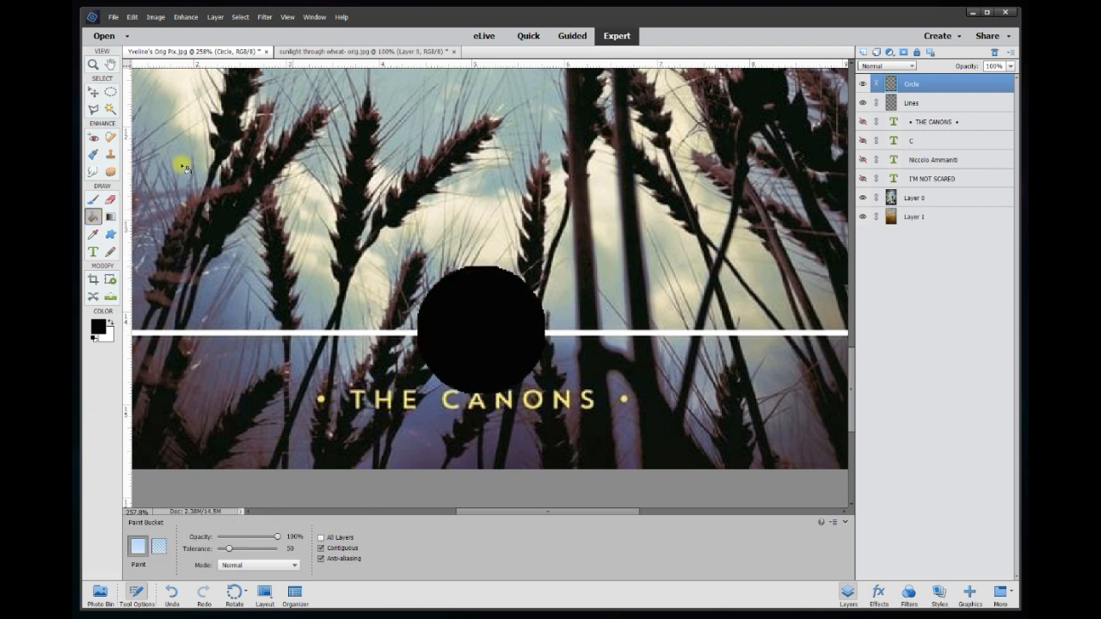
Add a white 4 px stroke at 100% opacity inside the black disc's edge through its layer style
left_click(89, 91)
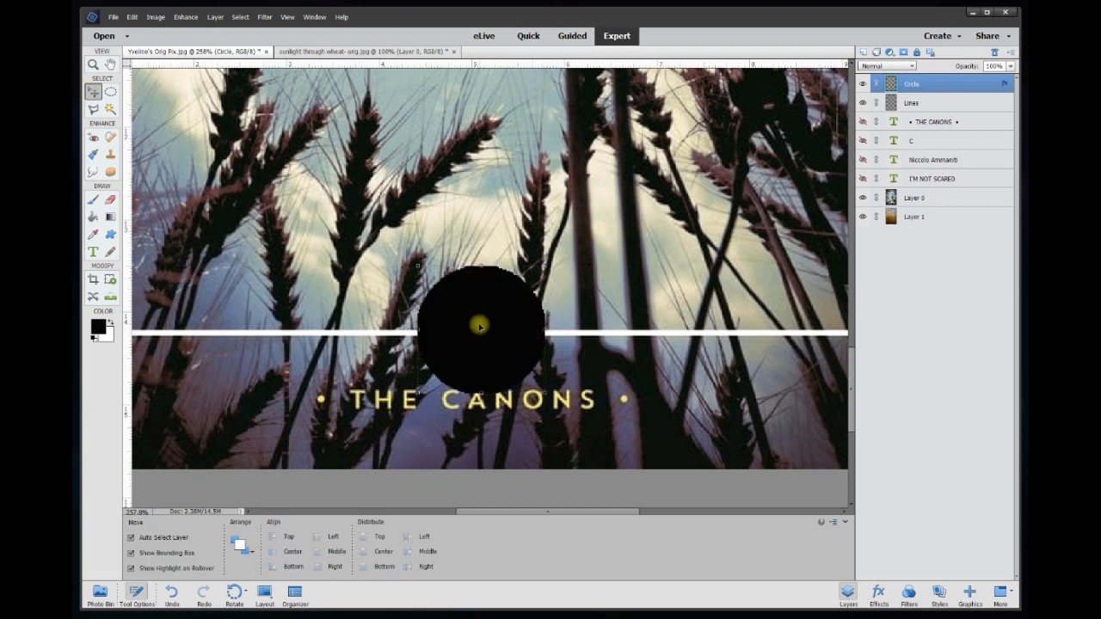
right_click(510, 322)
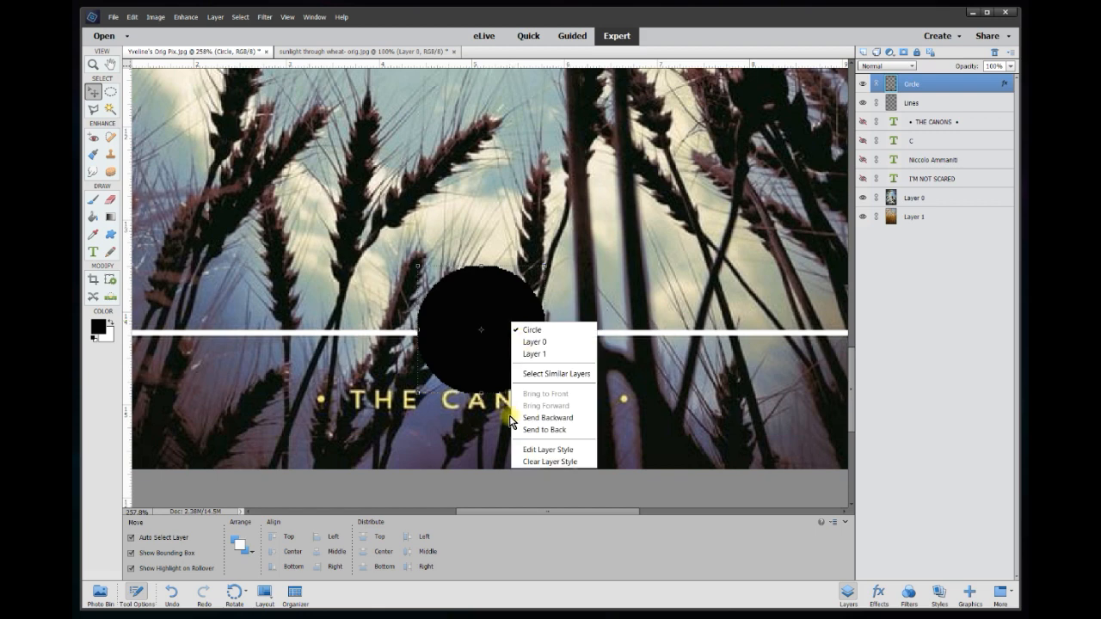
left_click(541, 451)
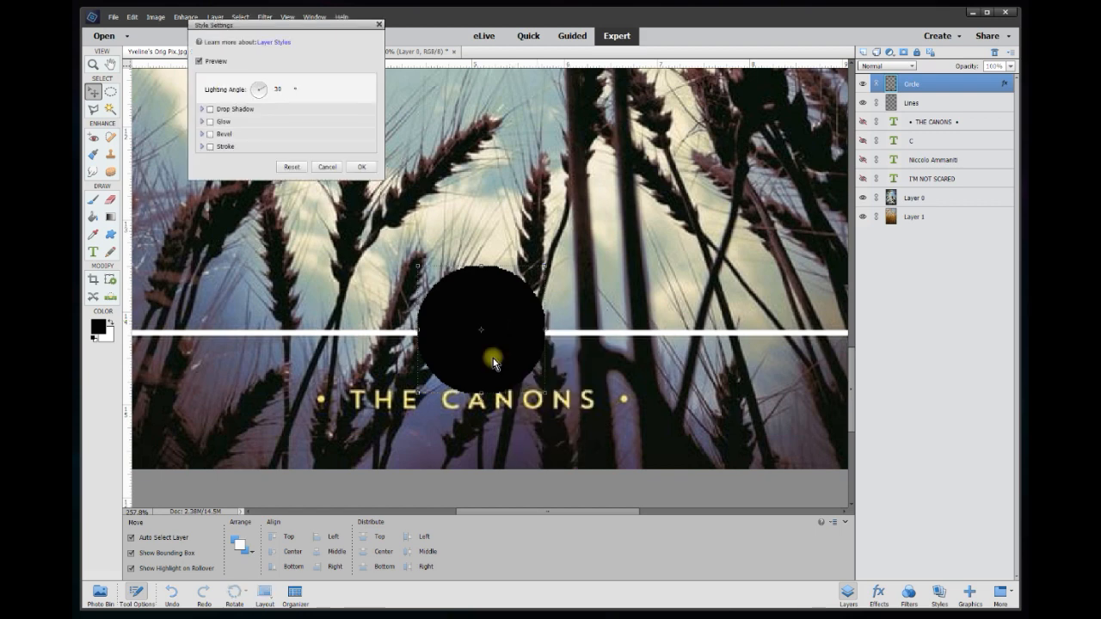
left_click(210, 147)
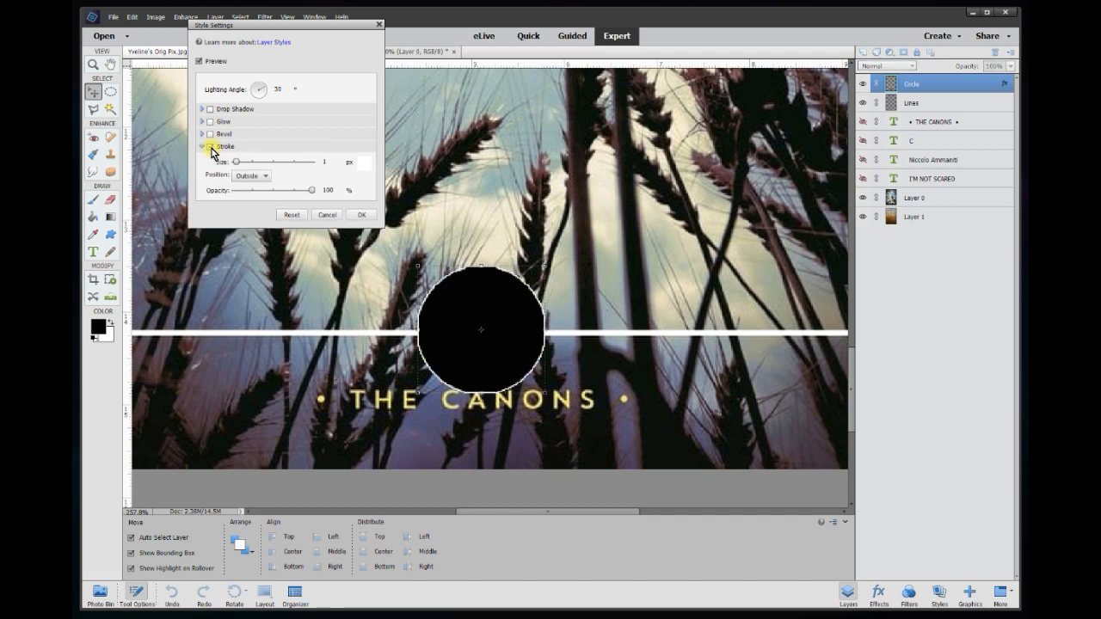
left_click(366, 163)
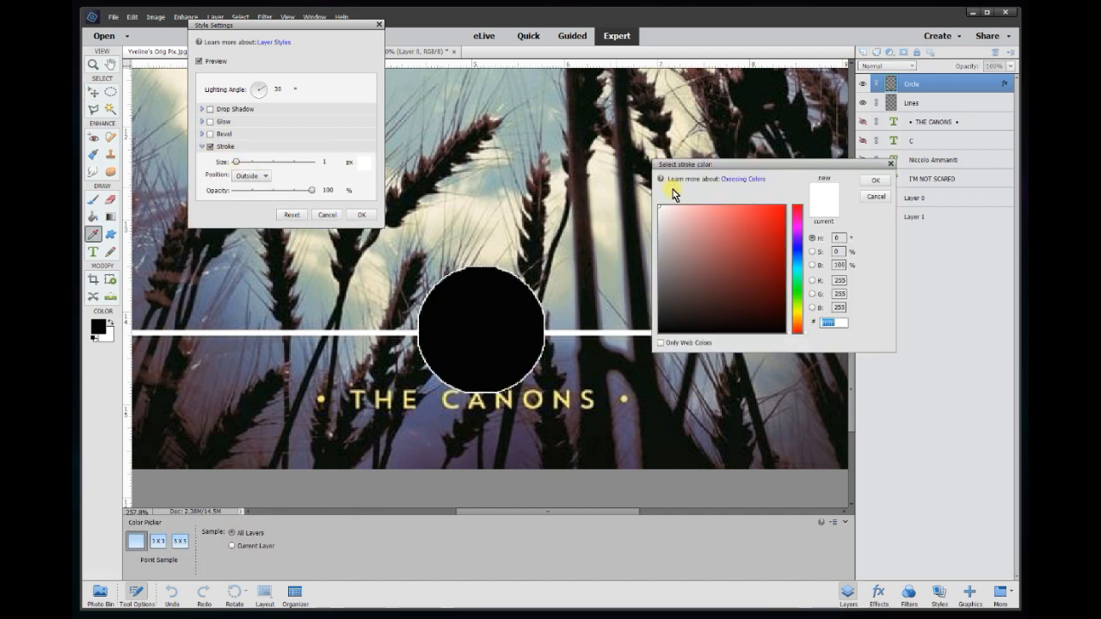
left_click(874, 179)
mouse_move(239, 168)
left_mouse_down()
mouse_move(250, 169)
mouse_move(238, 169)
left_mouse_up()
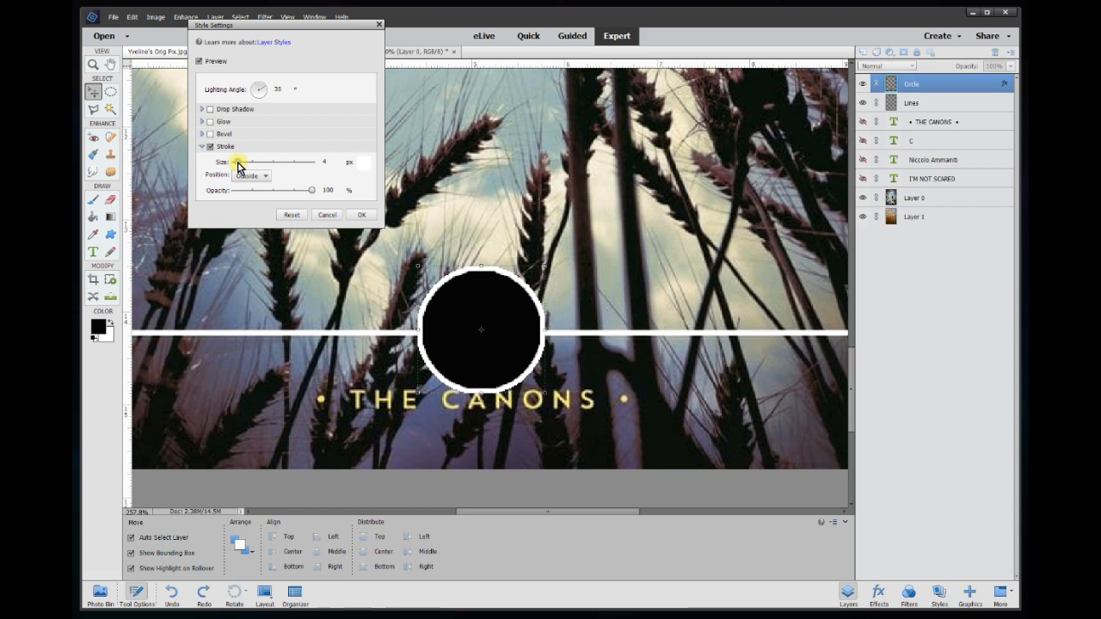
left_click(364, 215)
left_click(595, 387)
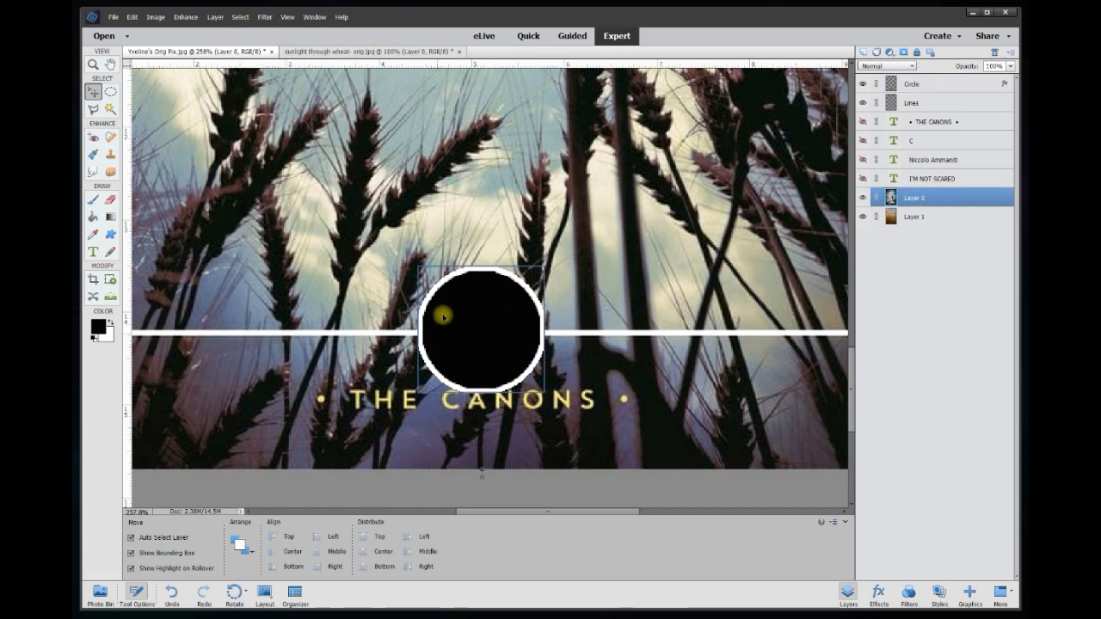
left_click(518, 346)
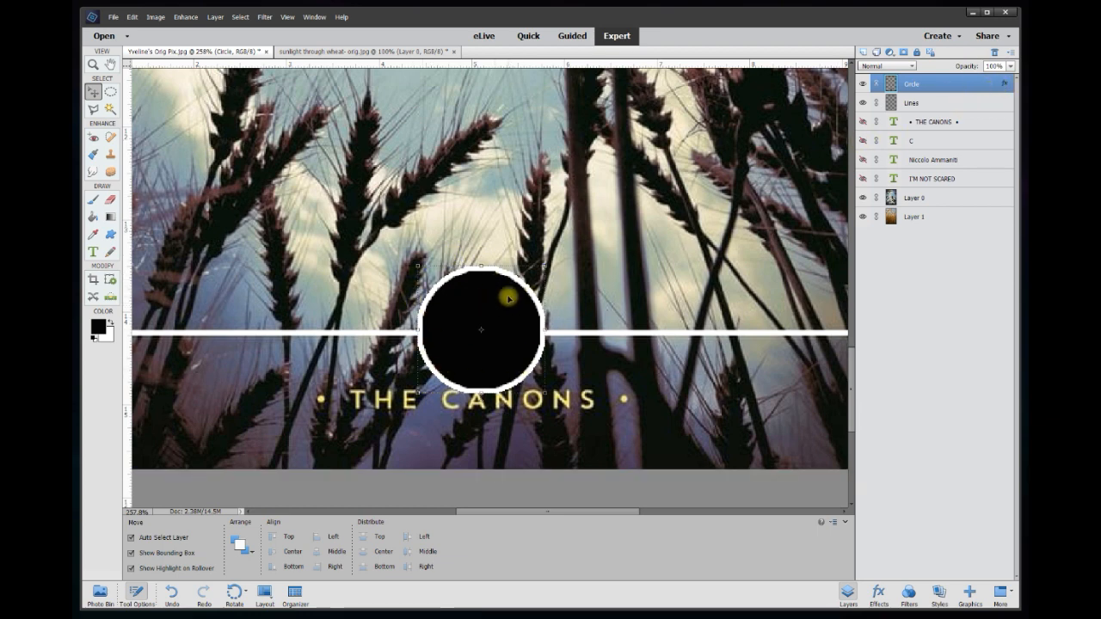
left_click(110, 109)
left_click(504, 313)
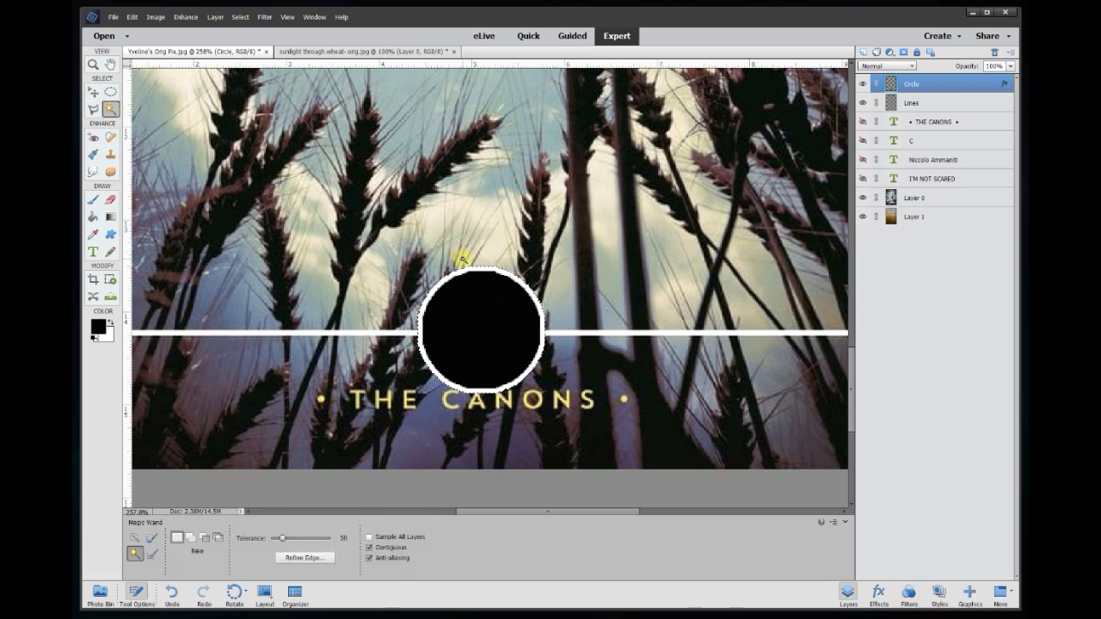
key("ctrl+d")
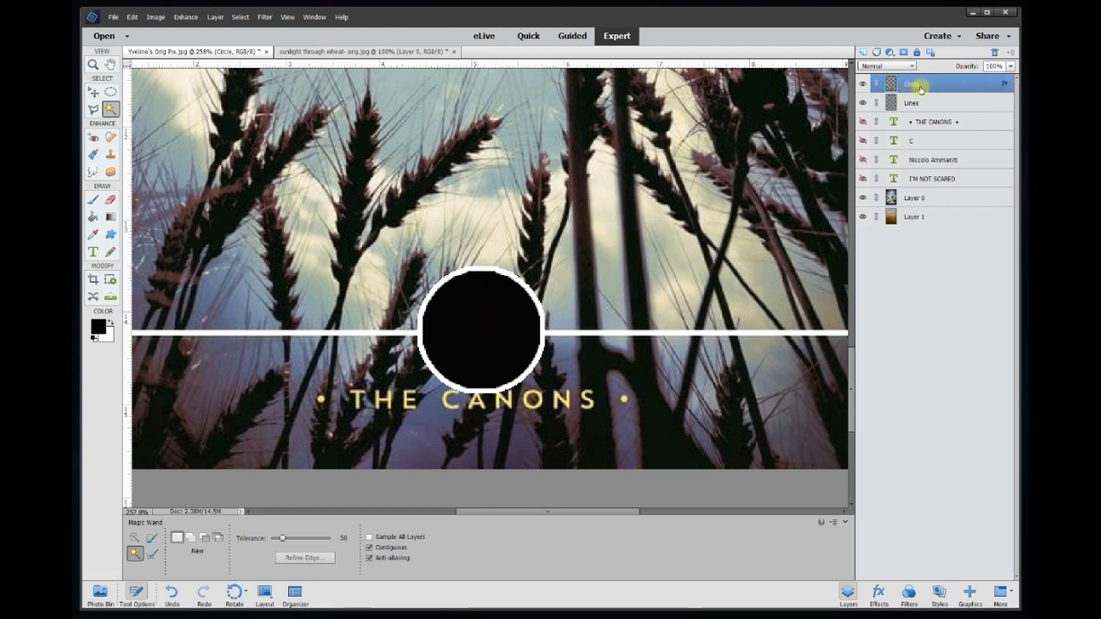
Simplify the Circle layer, then select the black interior with the Magic Wand and delete it, leaving only the white ring
right_click(981, 89)
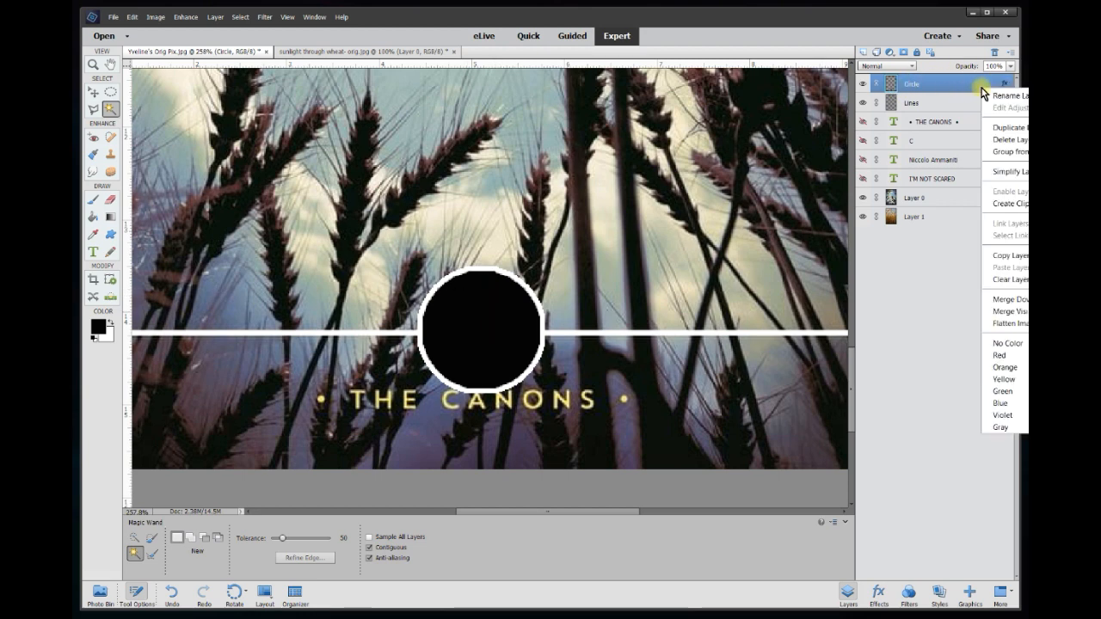
left_click(1004, 175)
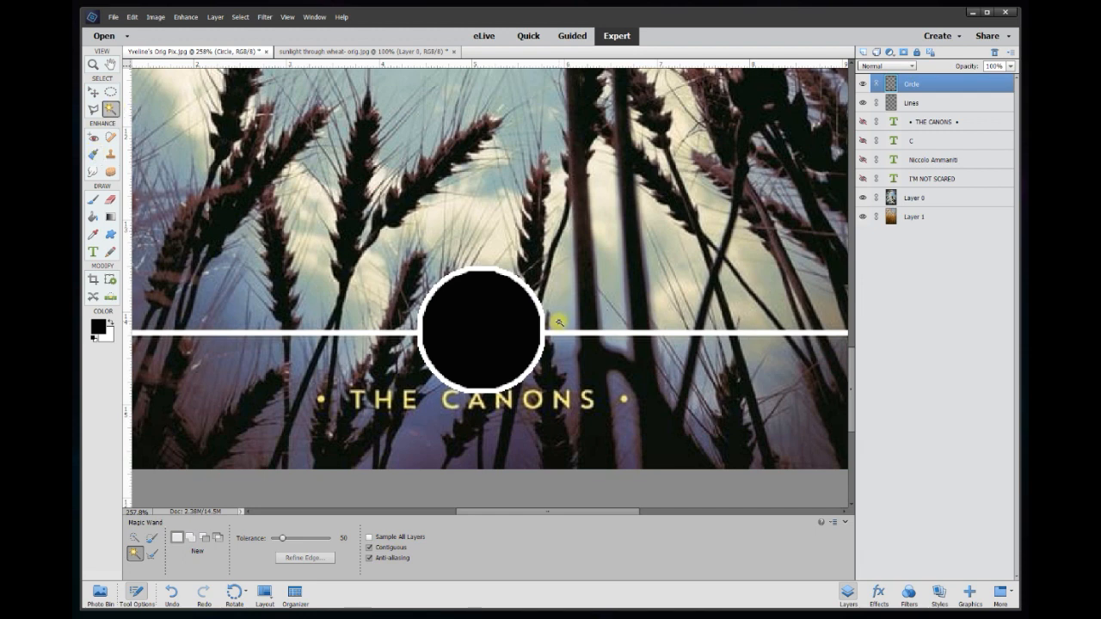
left_click(488, 344)
key("Delete")
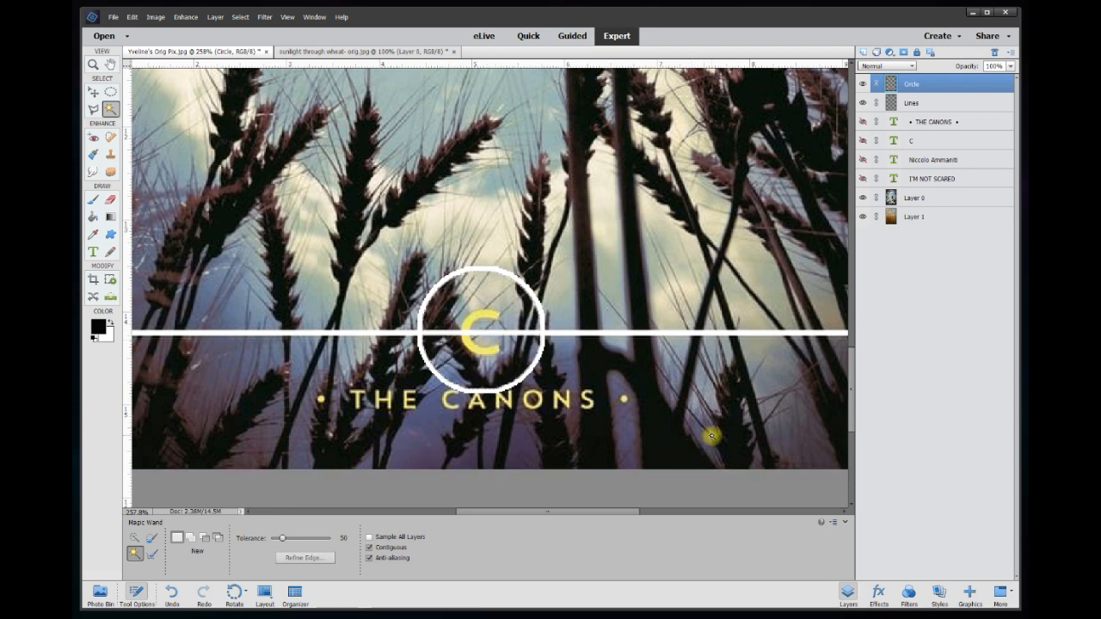
Choose the Rectangular Marquee and turn off snapping to layers and document bounds
left_click(93, 92)
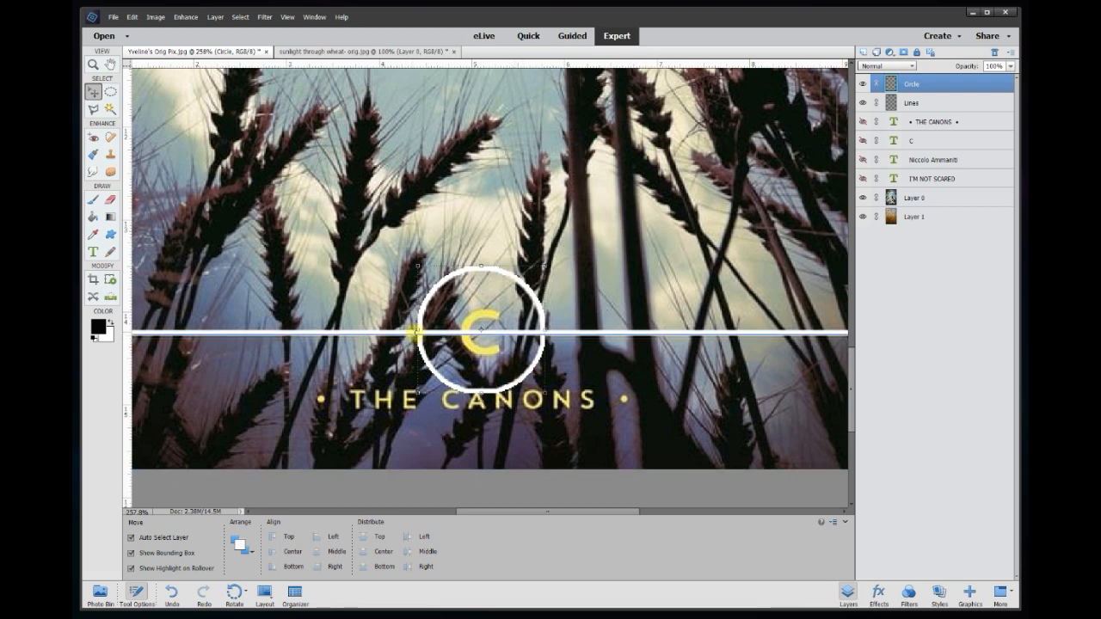
left_click(110, 92)
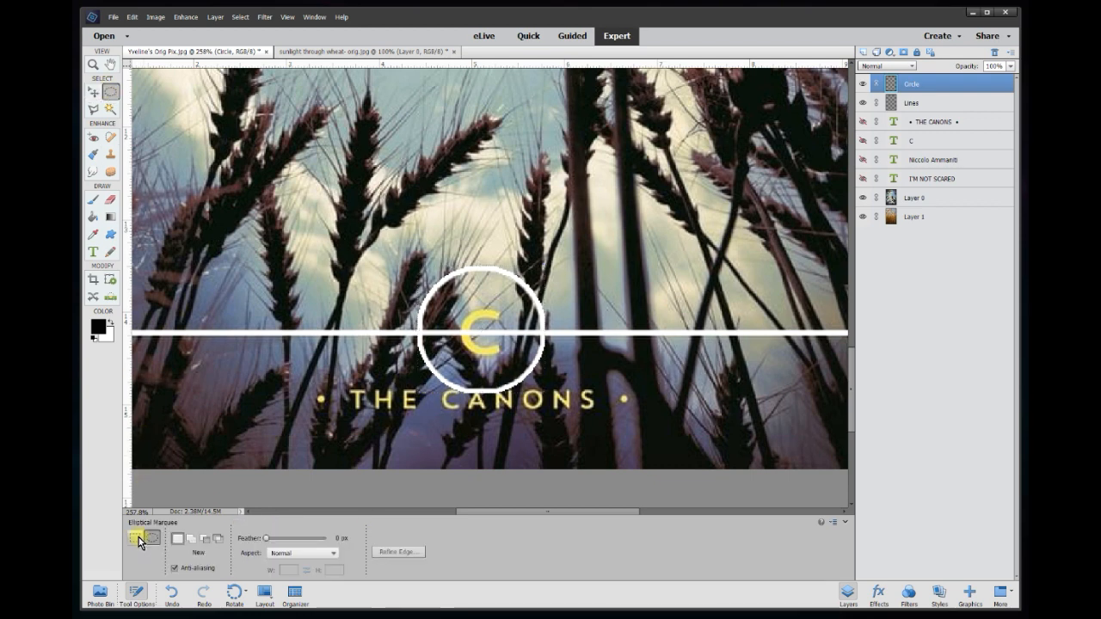
left_click(288, 17)
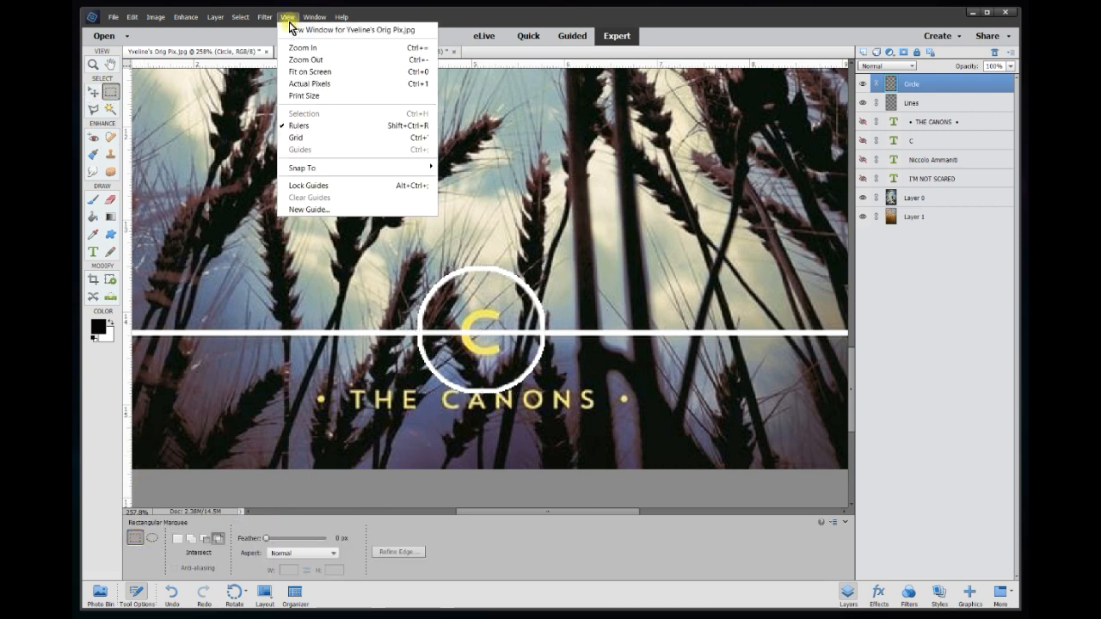
mouse_move(324, 168)
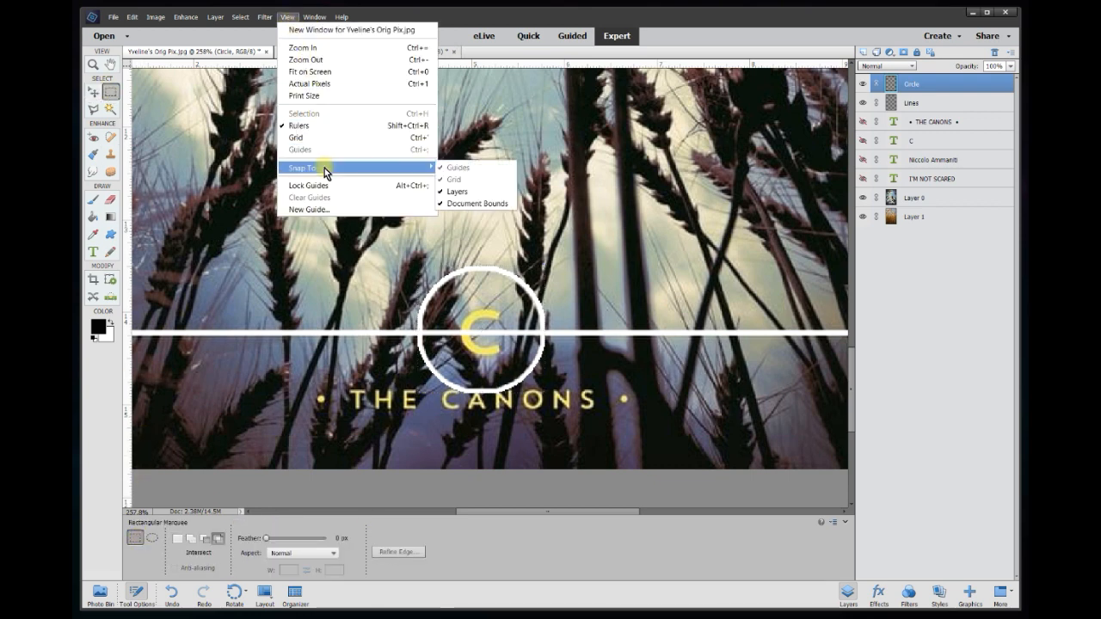
left_click(470, 193)
left_click(287, 16)
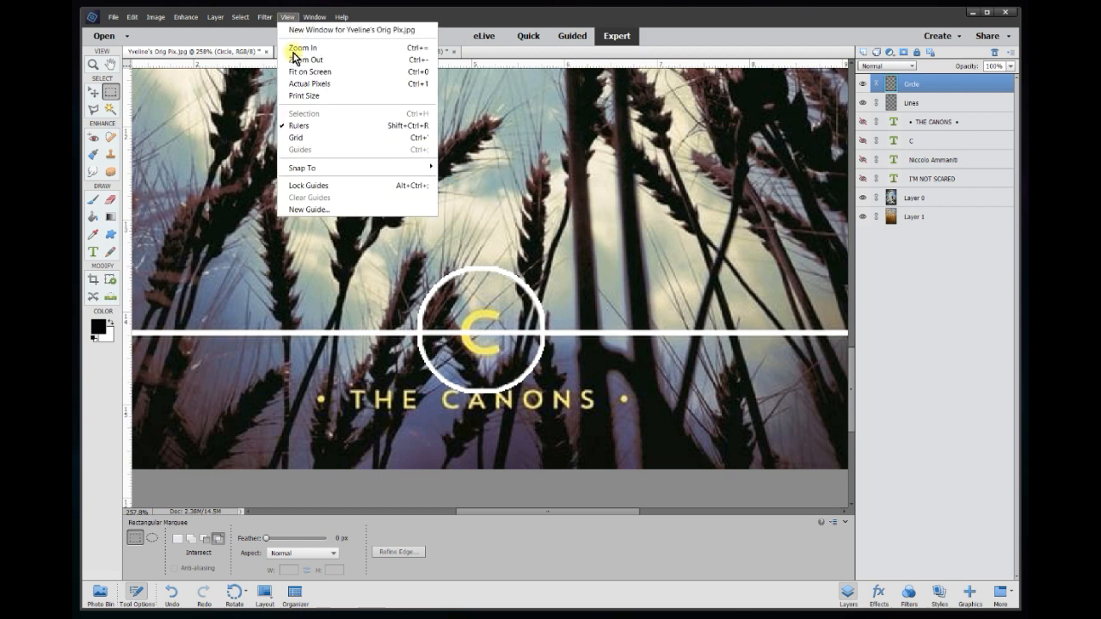
mouse_move(323, 168)
left_click(456, 205)
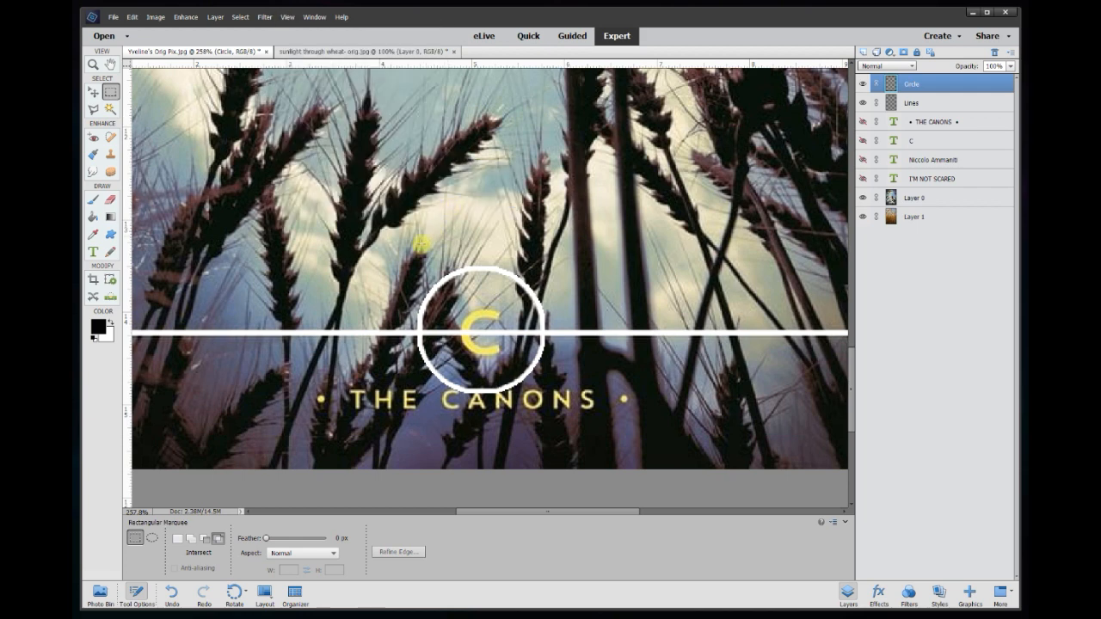
Select the ring's upper half down to the horizontal line and cut it onto its own layer
left_click_drag(371, 211, 580, 331)
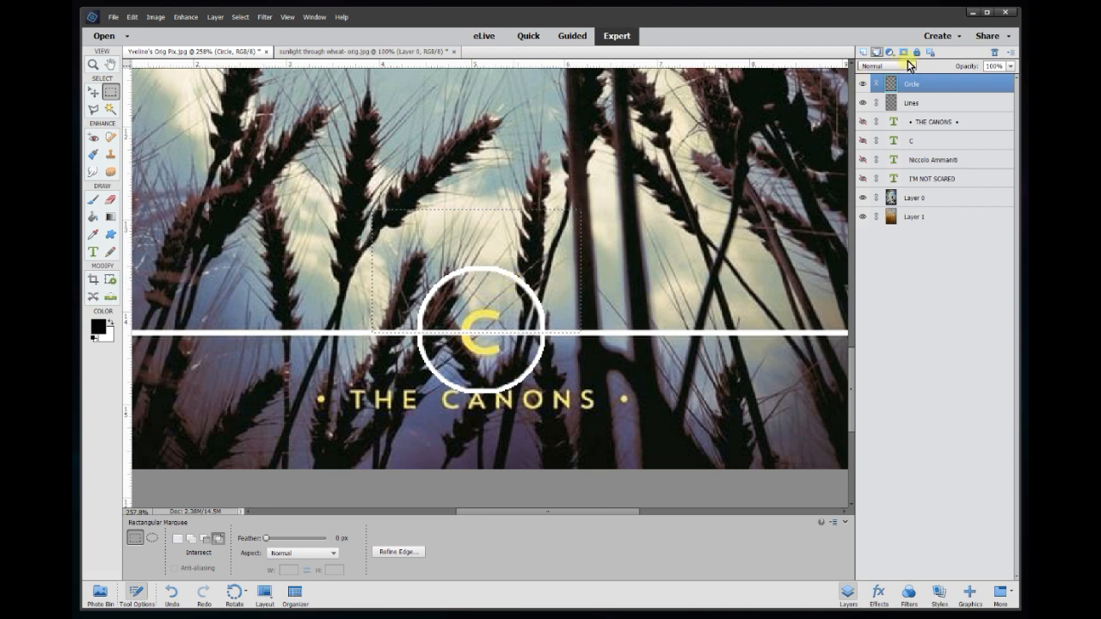
right_click(498, 272)
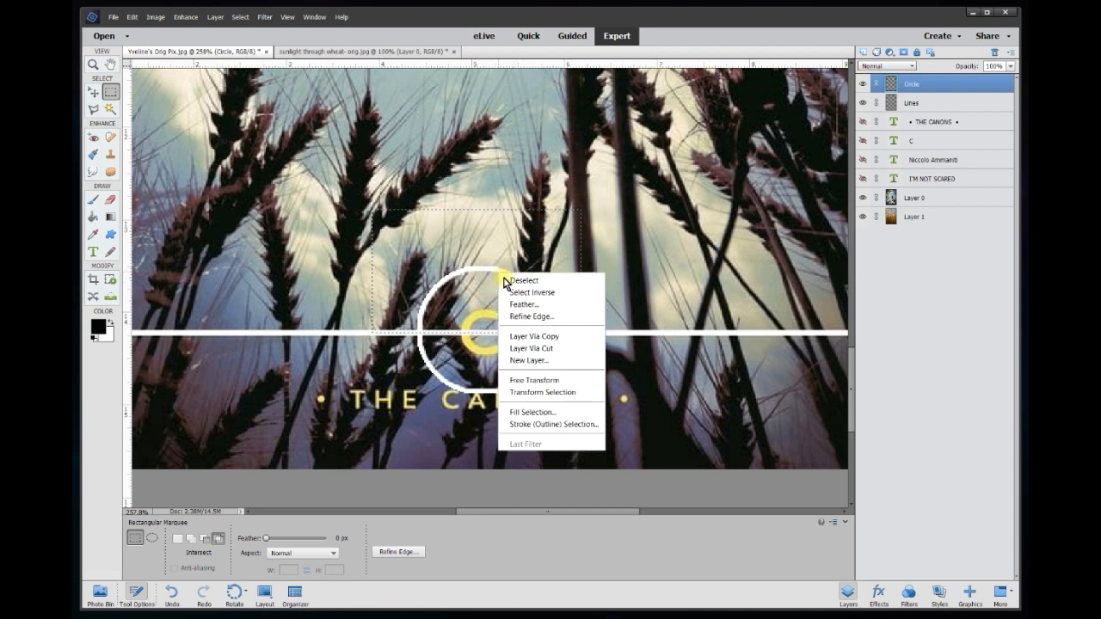
left_click(528, 349)
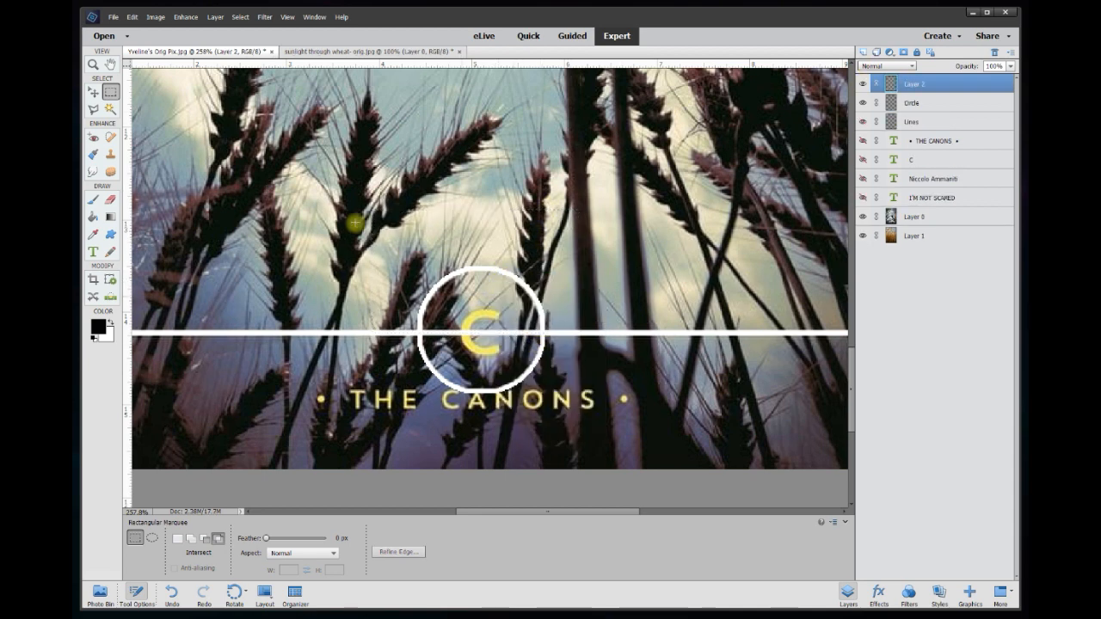
Check the split ring by toggling the visibility of Layer 2 and the Circle layer
left_click(92, 91)
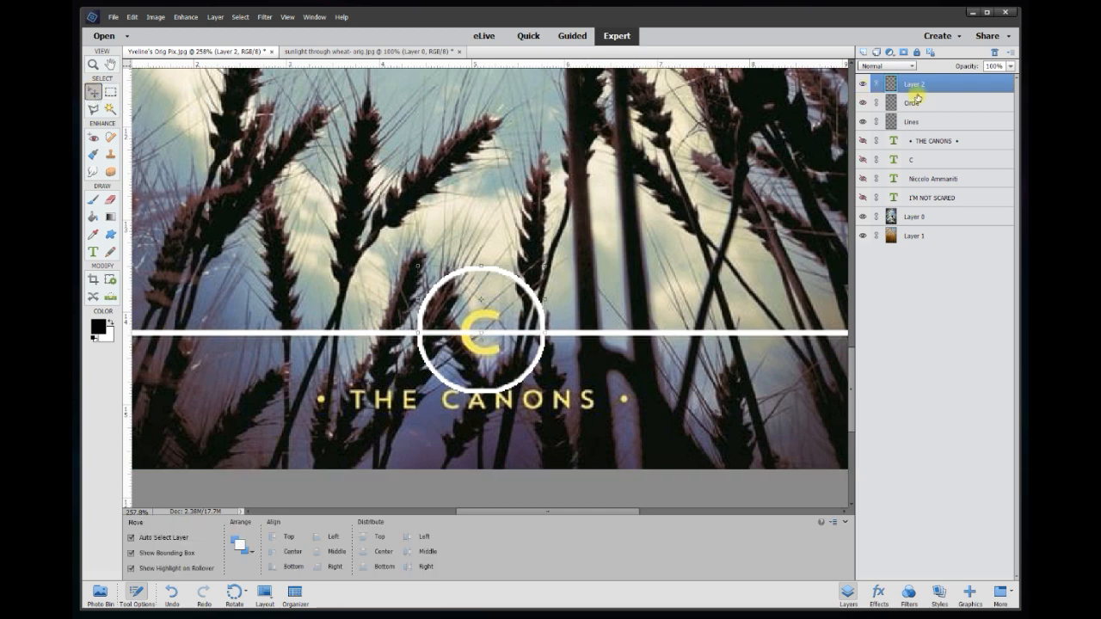
left_click(863, 84)
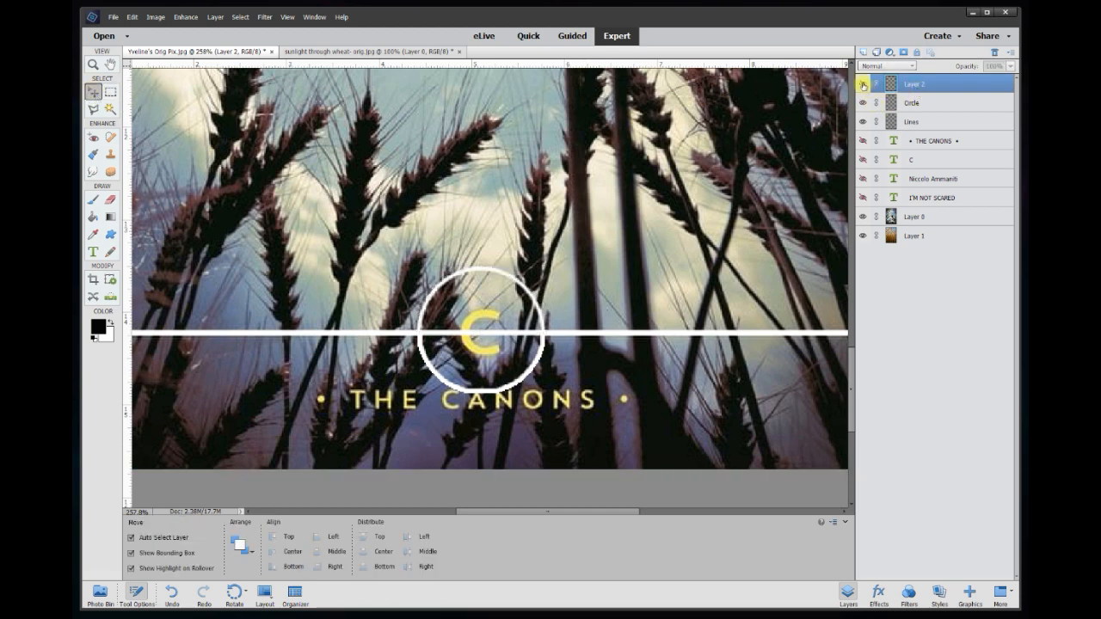
left_click(861, 103)
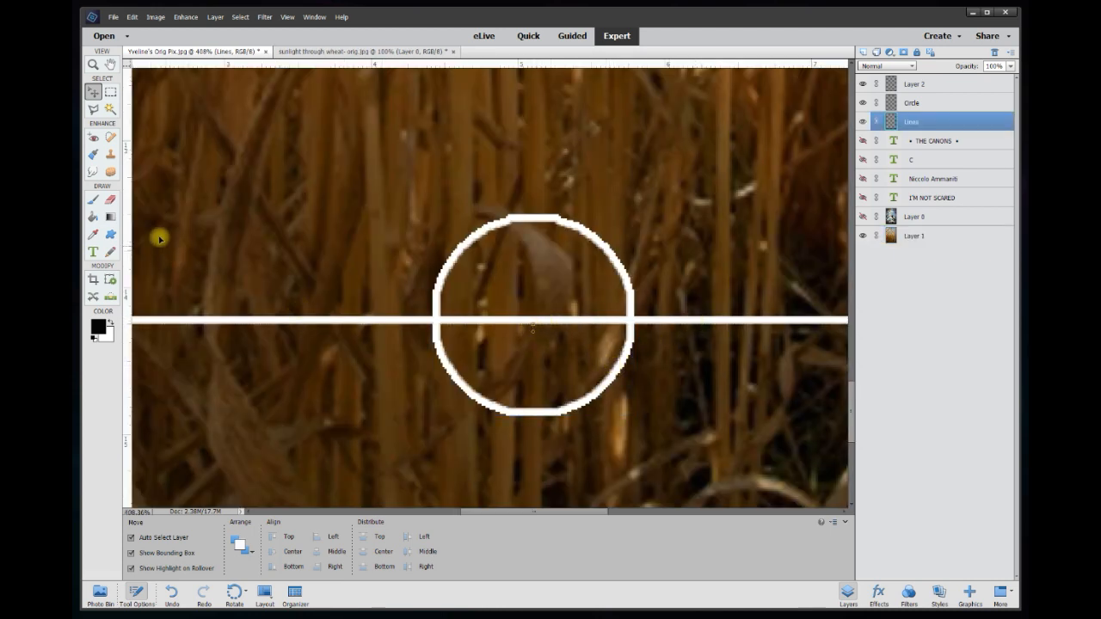
Outline the line segment inside the ring with the Polygonal Lasso, delete it from the Lines layer and clear the selection
left_click(110, 94)
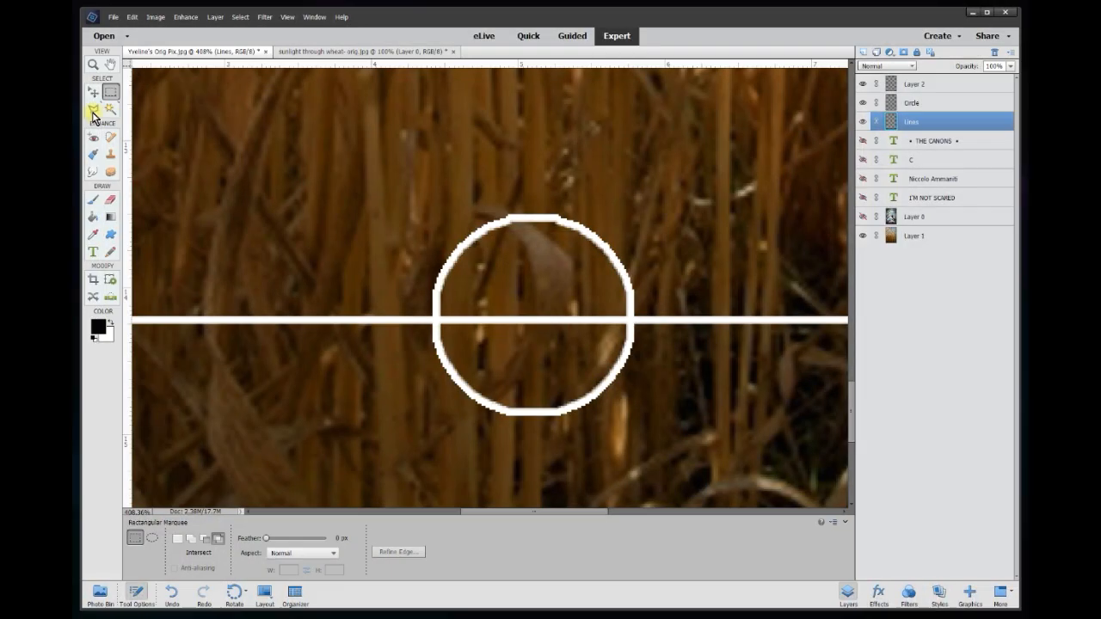
left_click(93, 110)
left_click(490, 276)
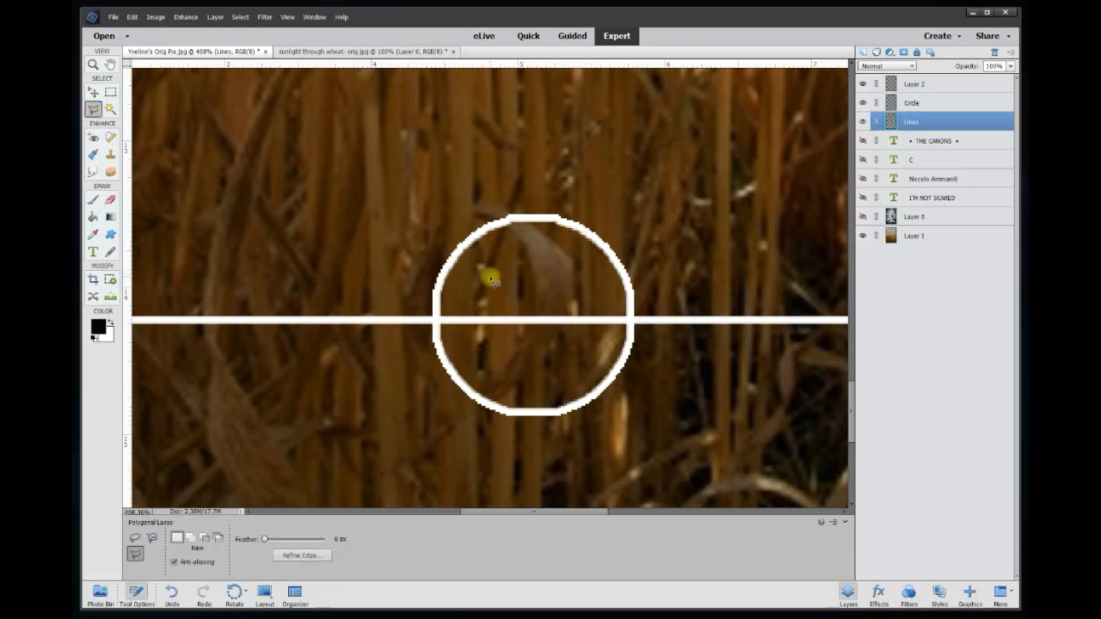
left_click(439, 322)
left_click(495, 370)
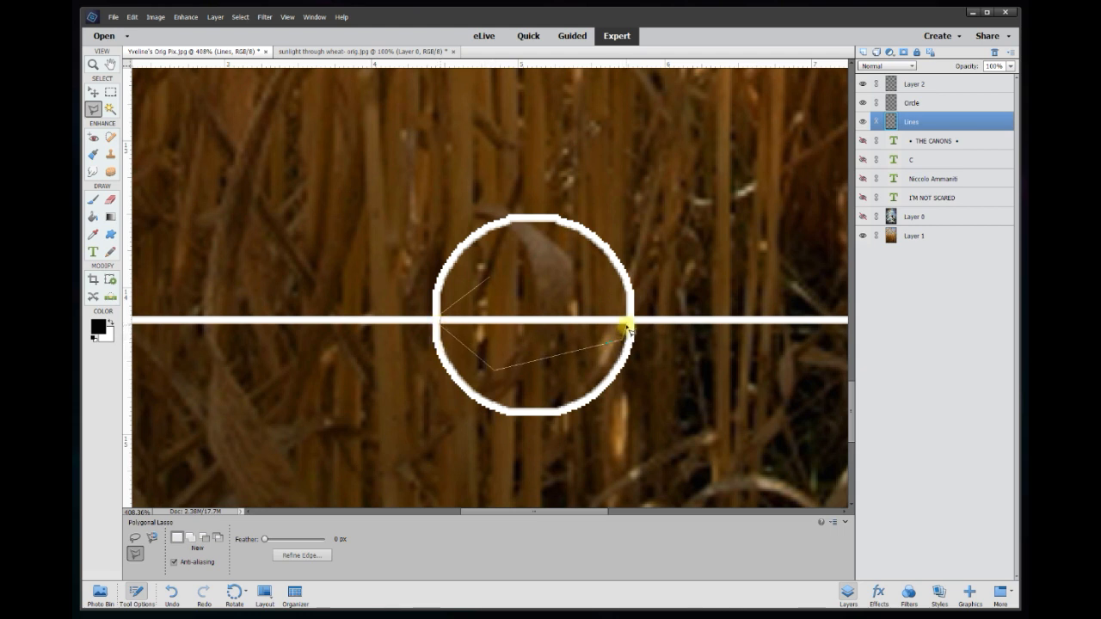
left_click(626, 317)
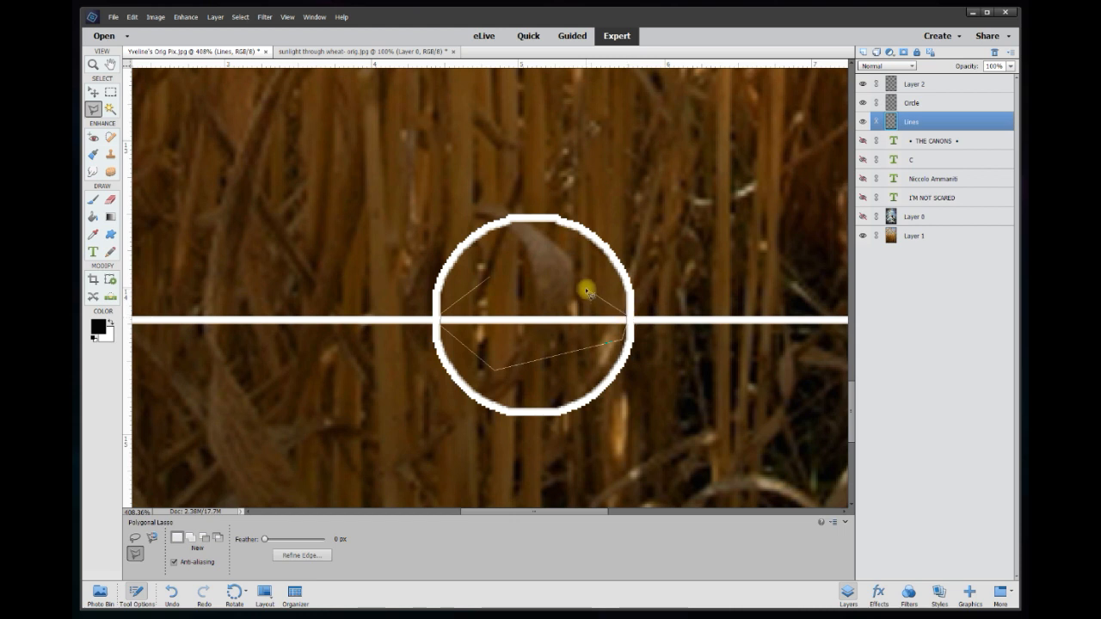
double_click(587, 291)
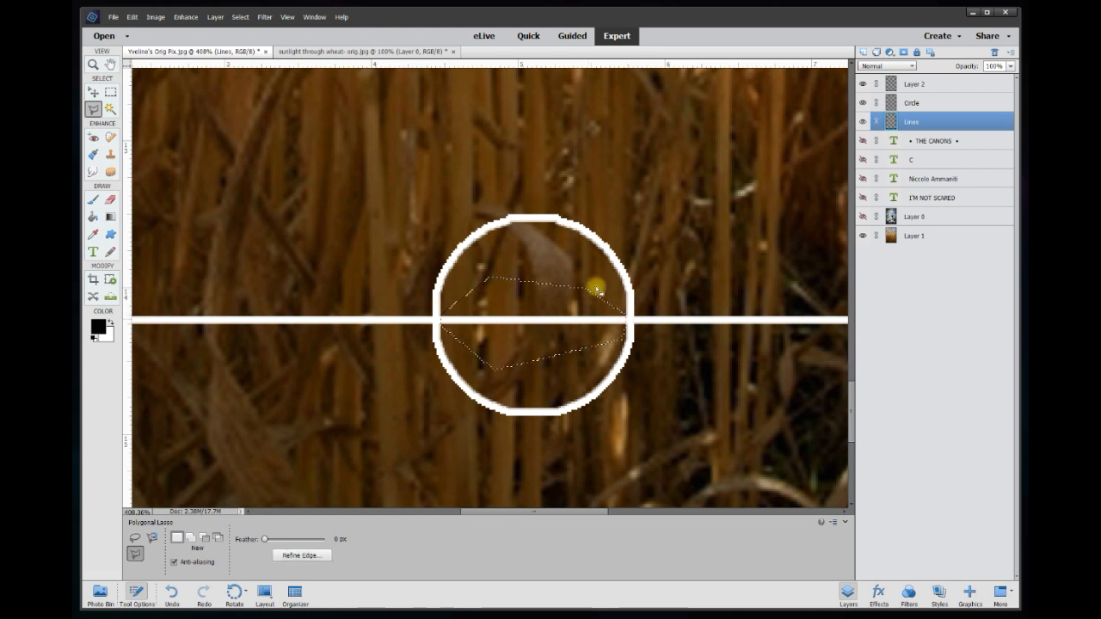
key("Delete")
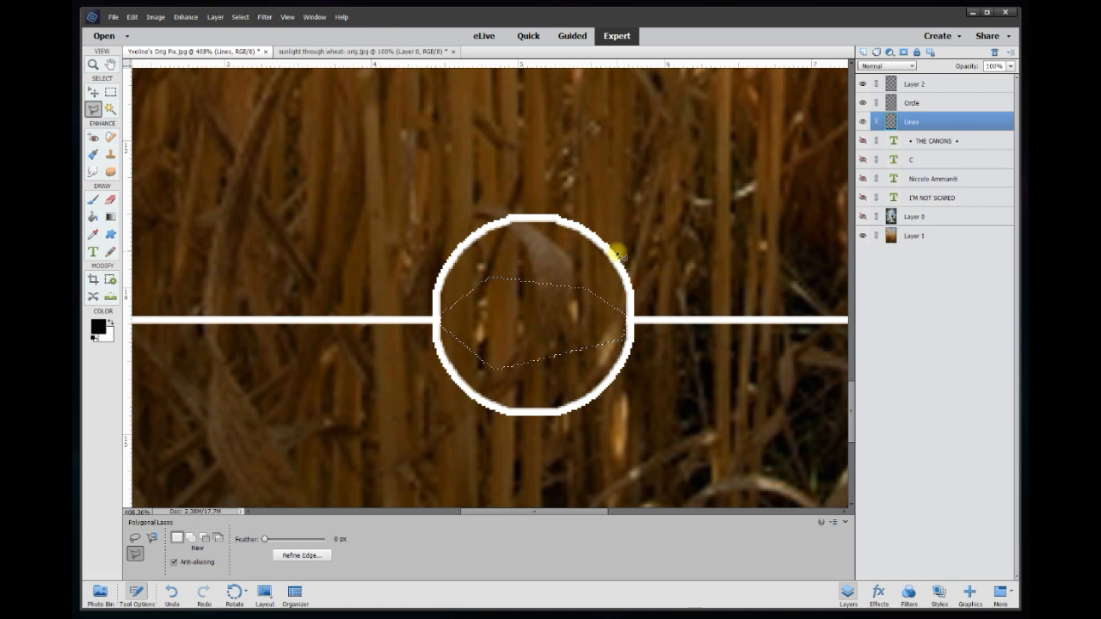
key("ctrl+d")
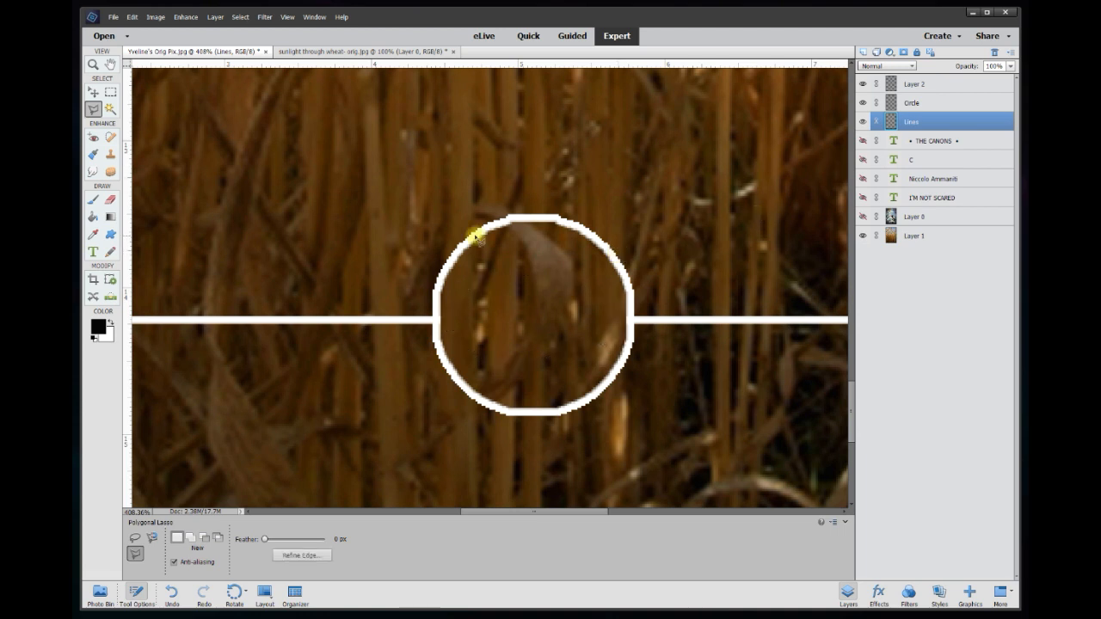
Compare the upper and lower half circles against the frame by showing only one of the two layers at a time
left_click(93, 92)
left_click(591, 146)
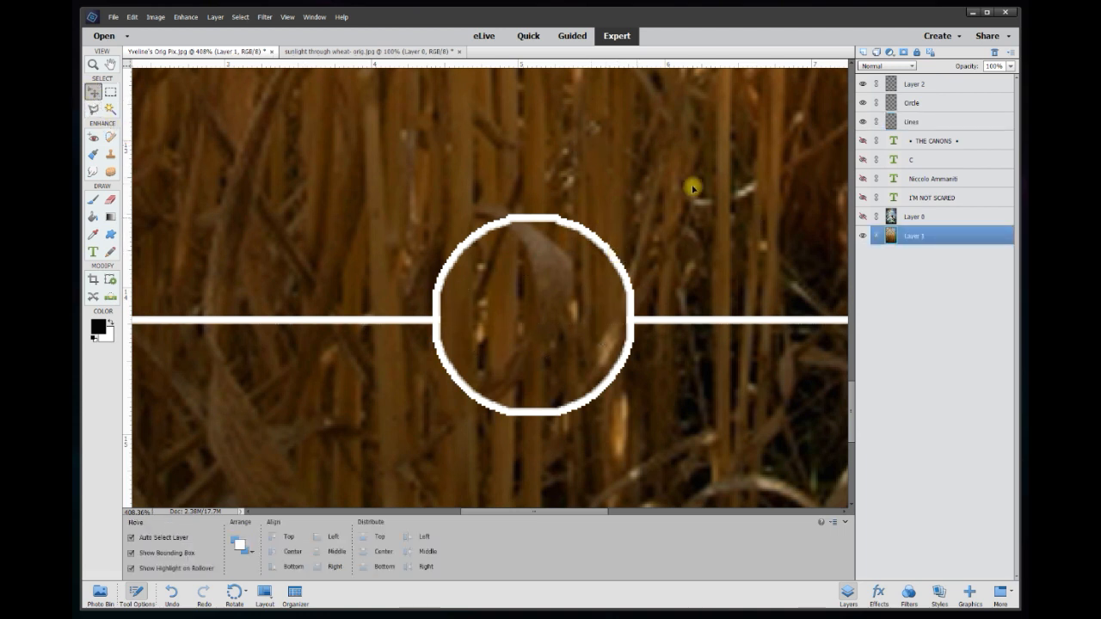
left_click(862, 103)
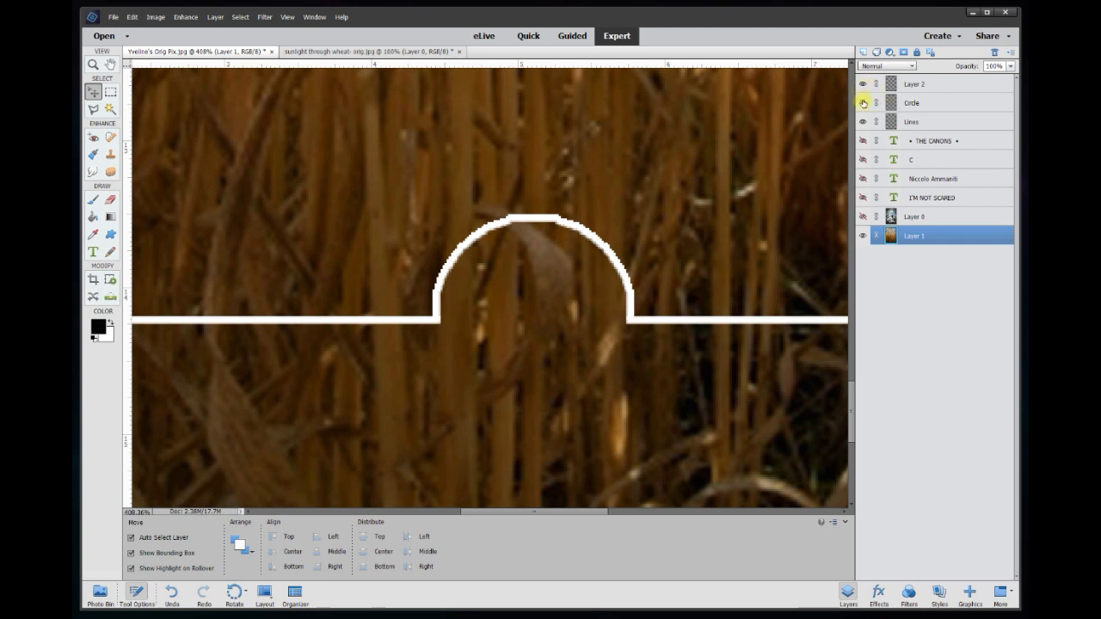
left_click(862, 85)
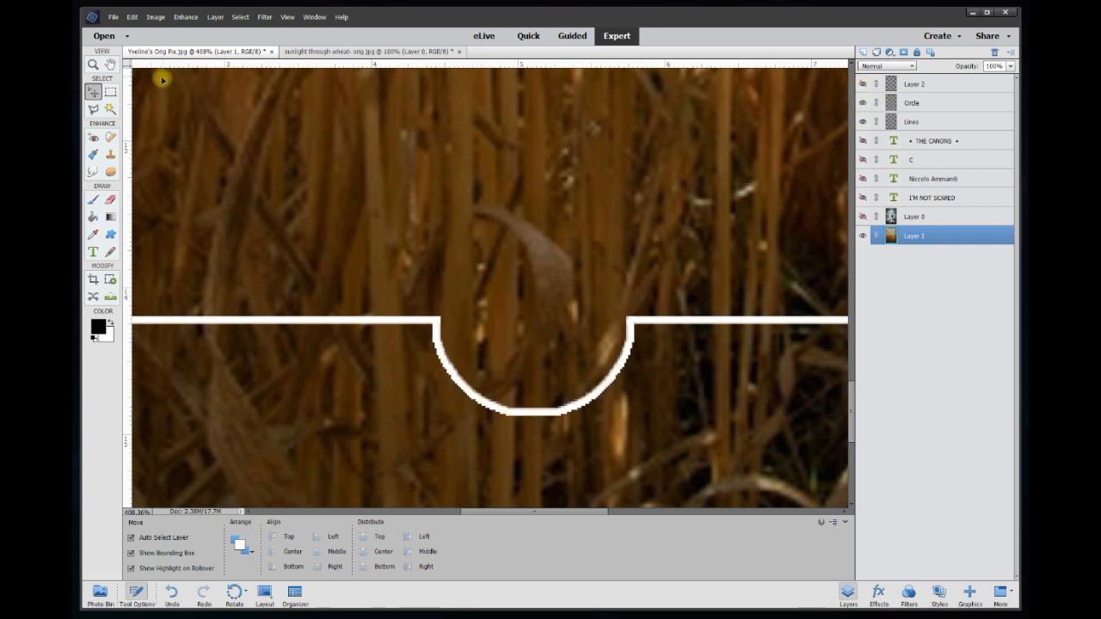
scroll(523, 226, "down", 3)
scroll(533, 236, "down", 5)
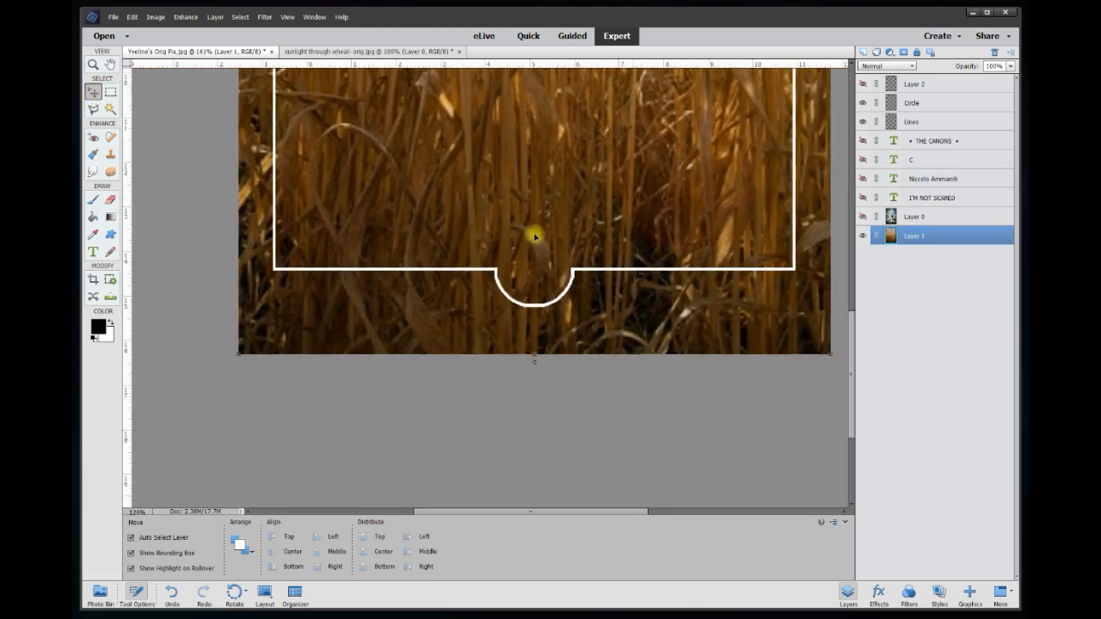
left_click(680, 251)
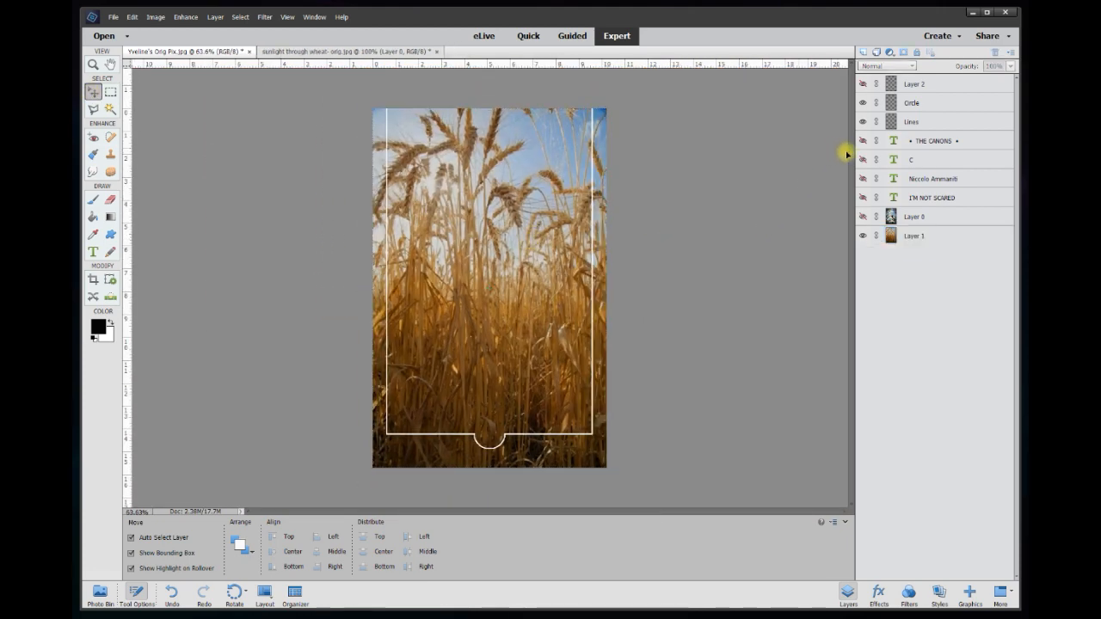
Show all four text layers and display the lower half circle instead of the upper one
left_click(863, 141)
left_click(863, 179)
left_click(862, 197)
scroll(737, 251, "up", 2)
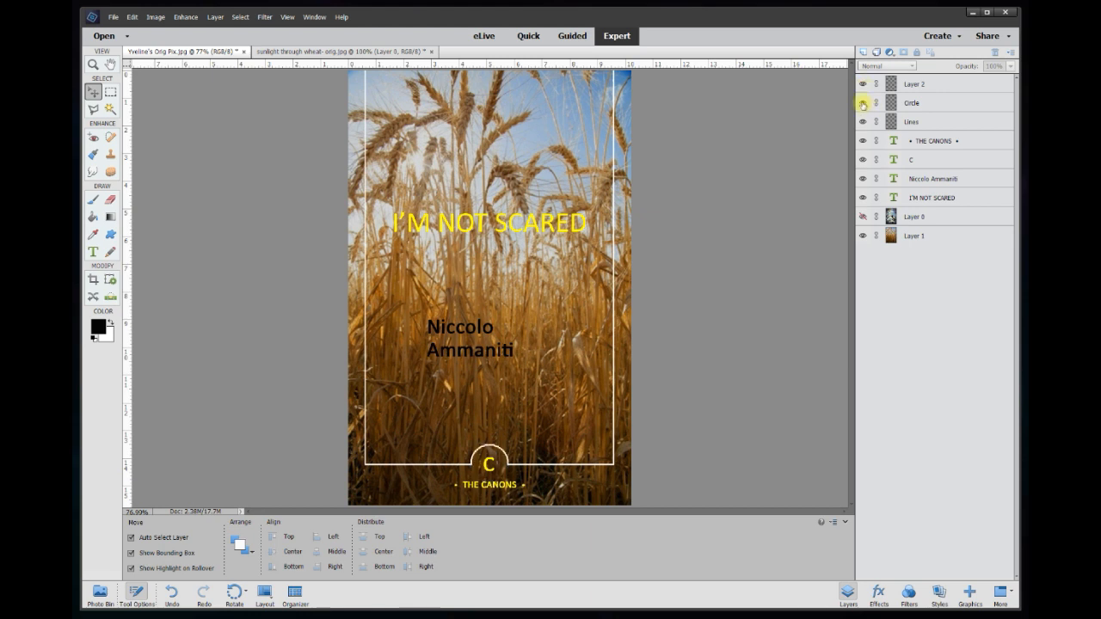
left_click(863, 84)
Nudge the THE CANONS text down until it clears the lower half circle
left_click(506, 487)
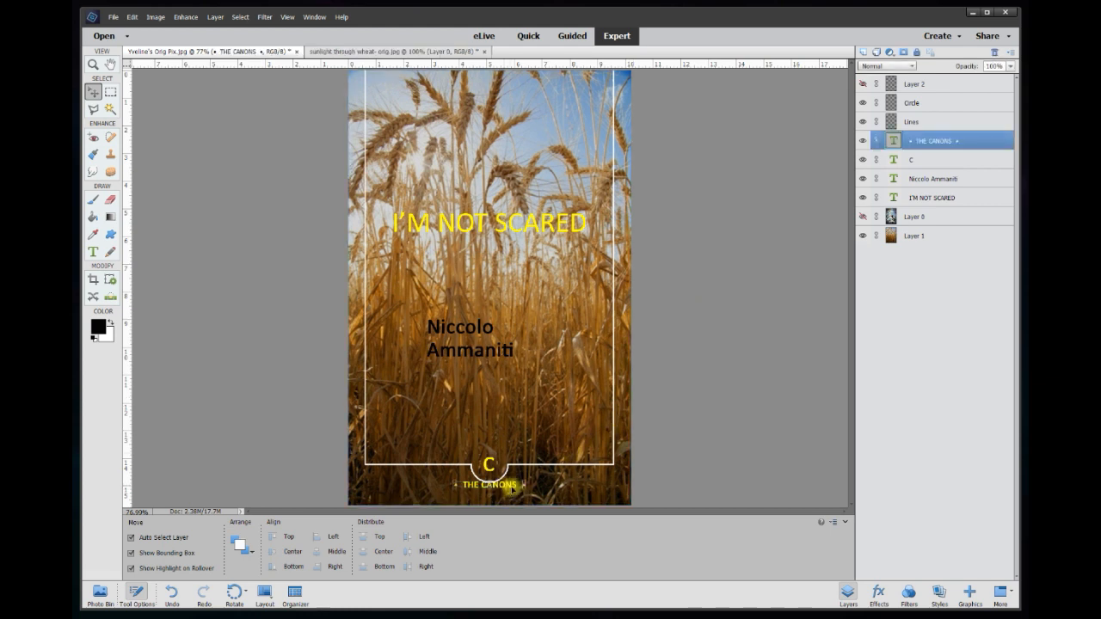
key("Down")
key("Down")
key("Down")
key("Down")
key("Down")
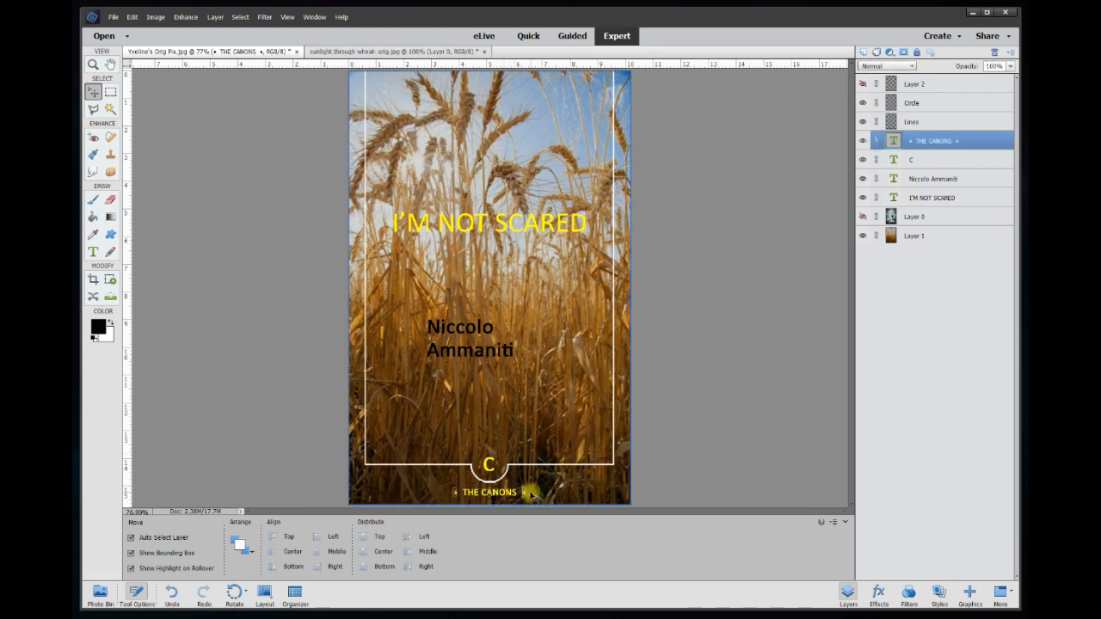
Show the upper half circle on Layer 2 and hide the Circle layer
scroll(541, 473, "up", 5)
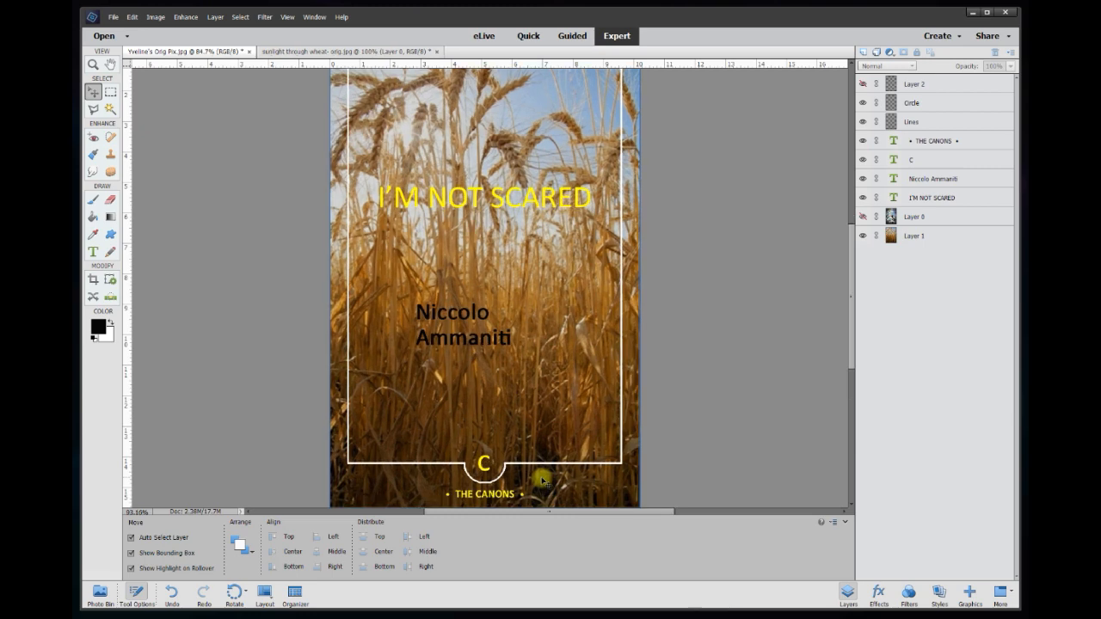
left_click_drag(849, 347, 852, 387)
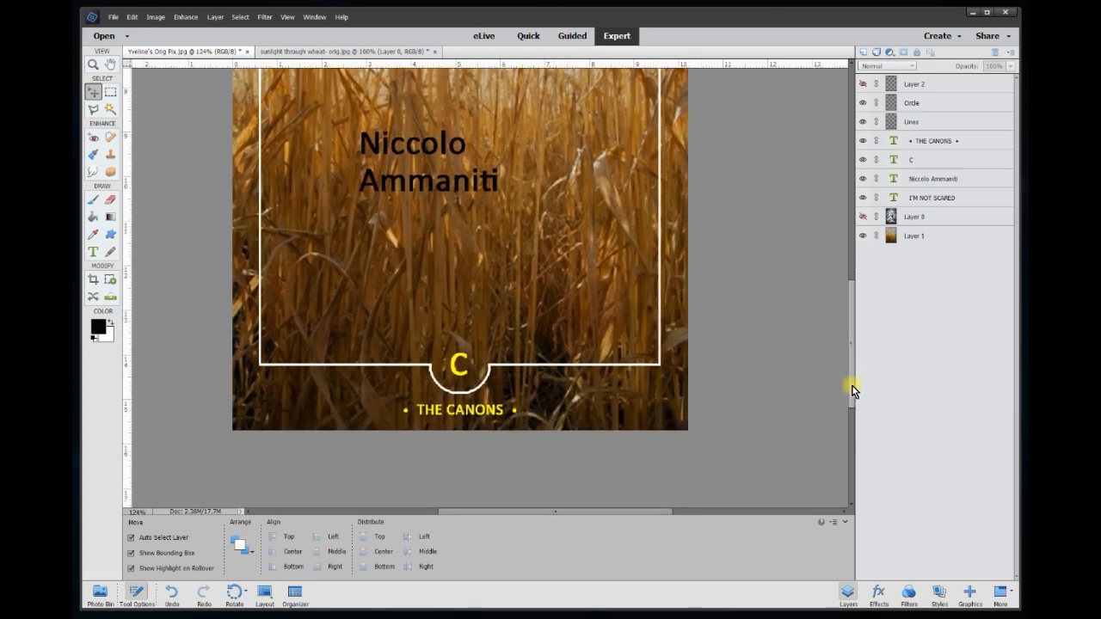
scroll(559, 379, "up", 2)
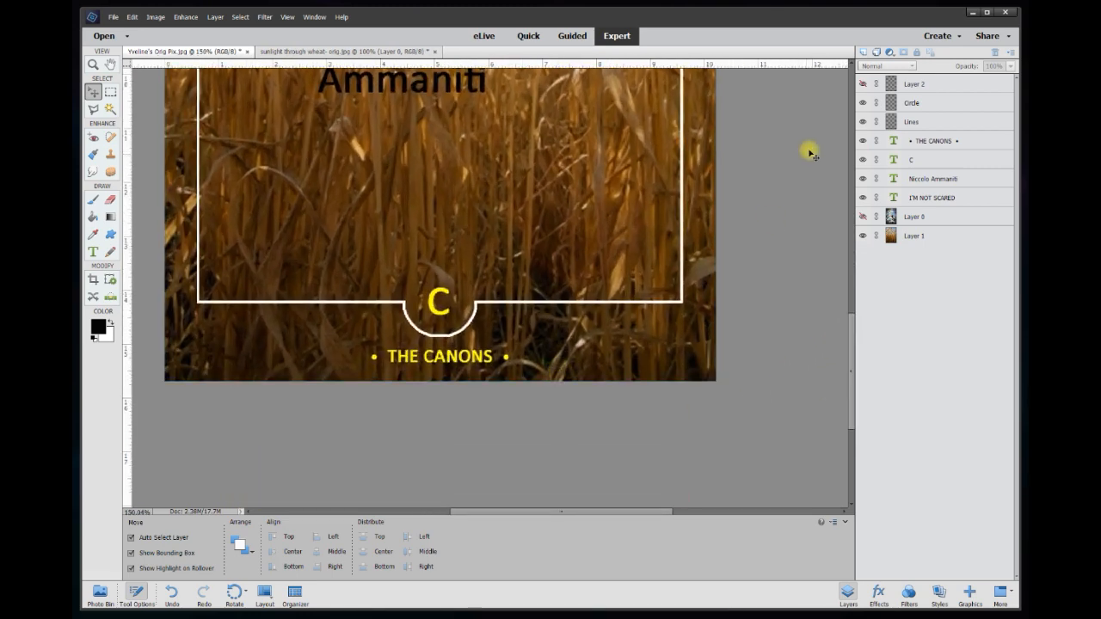
left_click(863, 84)
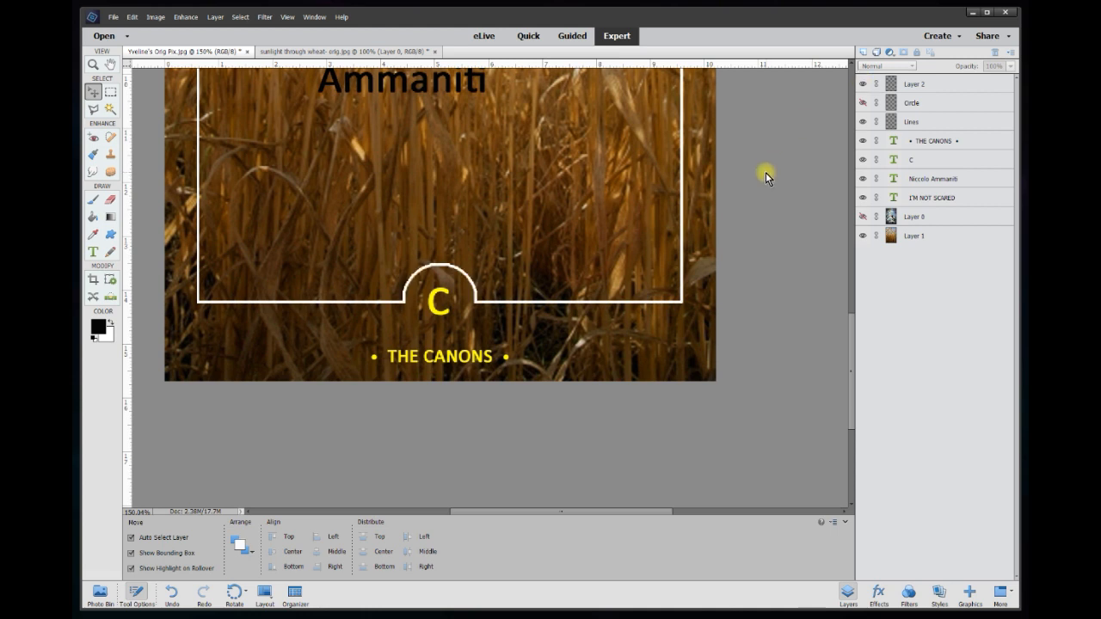